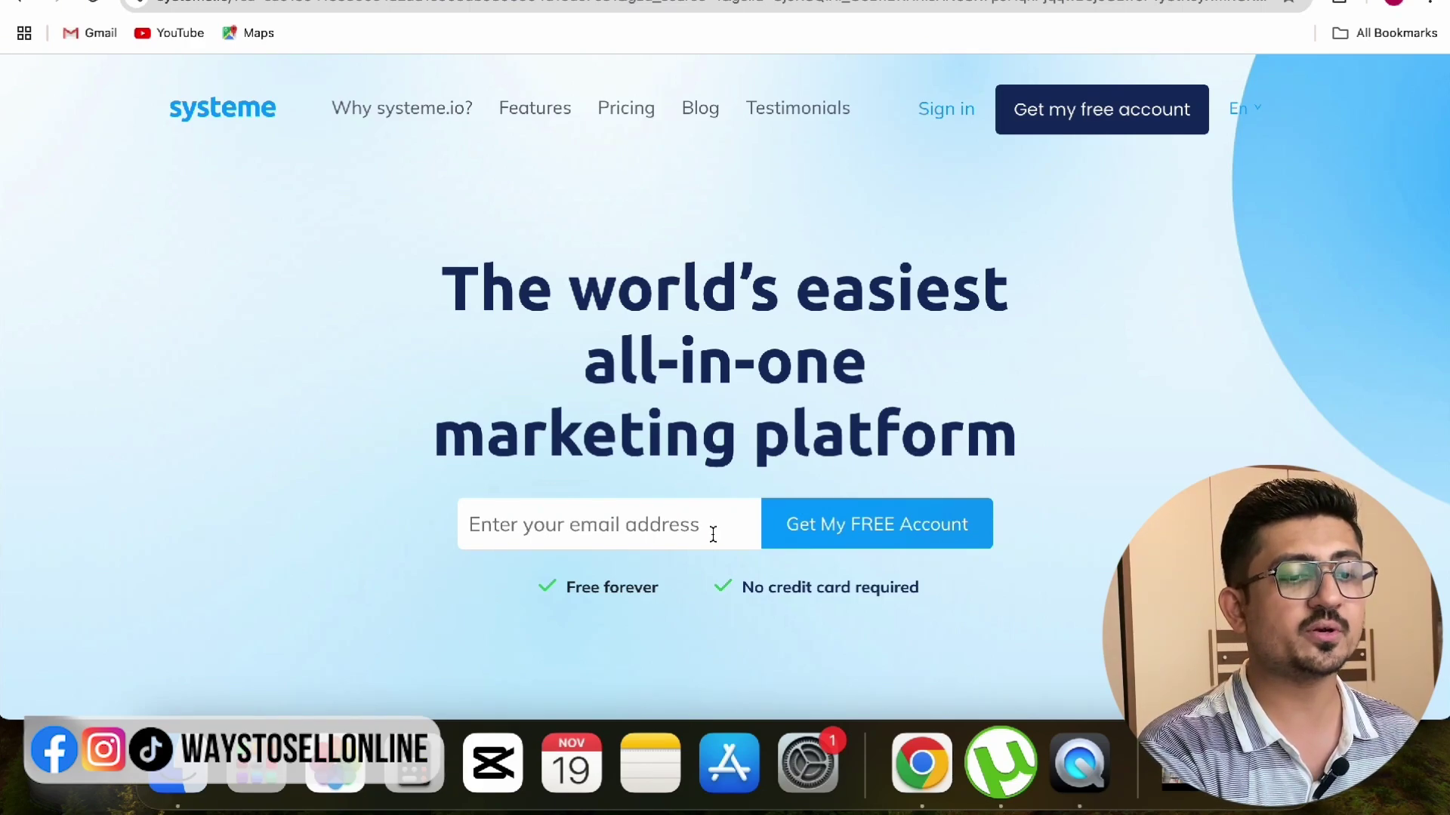
{"action": "scroll", "coordinate": [712, 534], "scroll_direction": "up", "scroll_amount": 5}
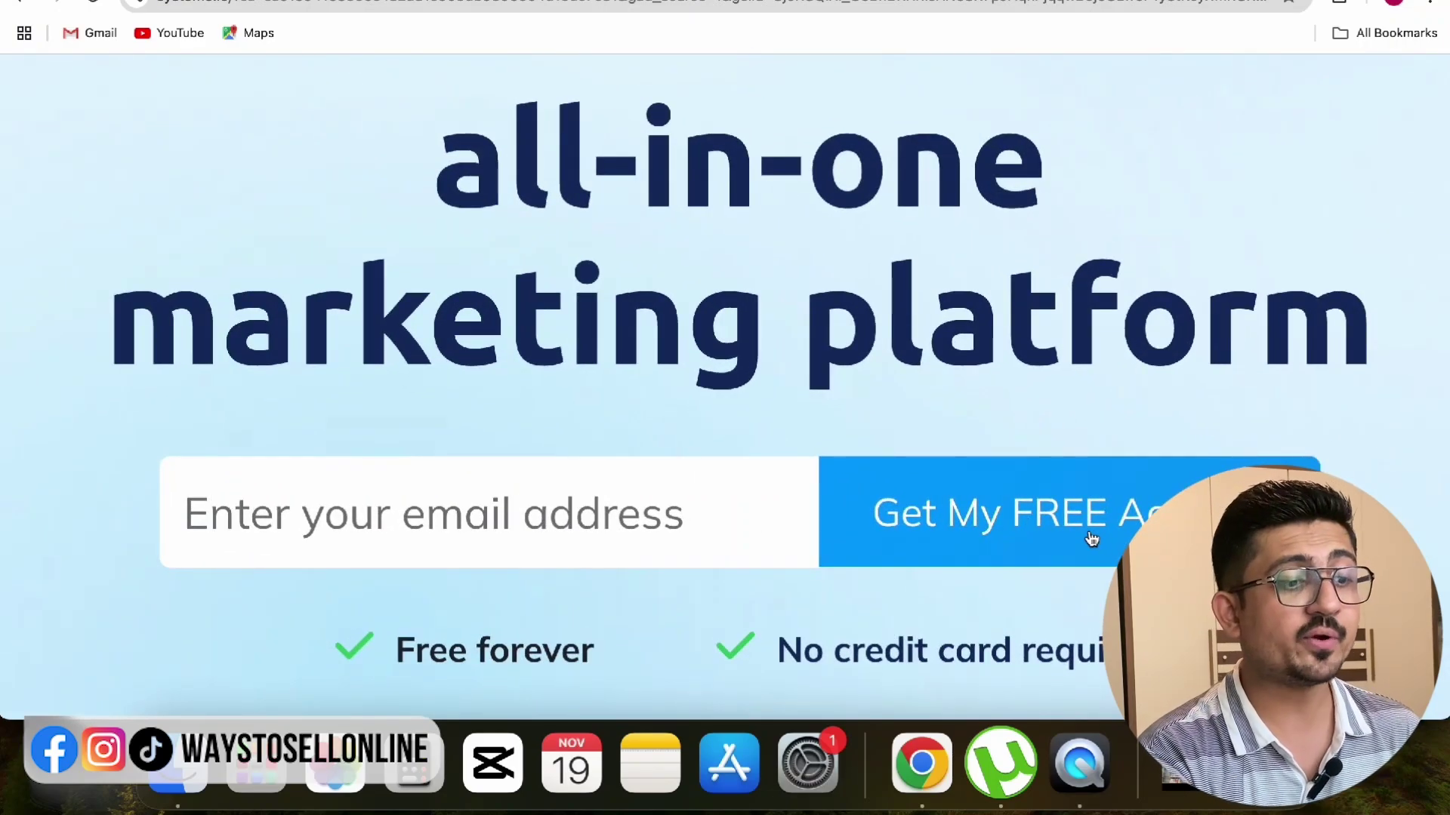
{"action": "triple_click", "coordinate": [482, 652]}
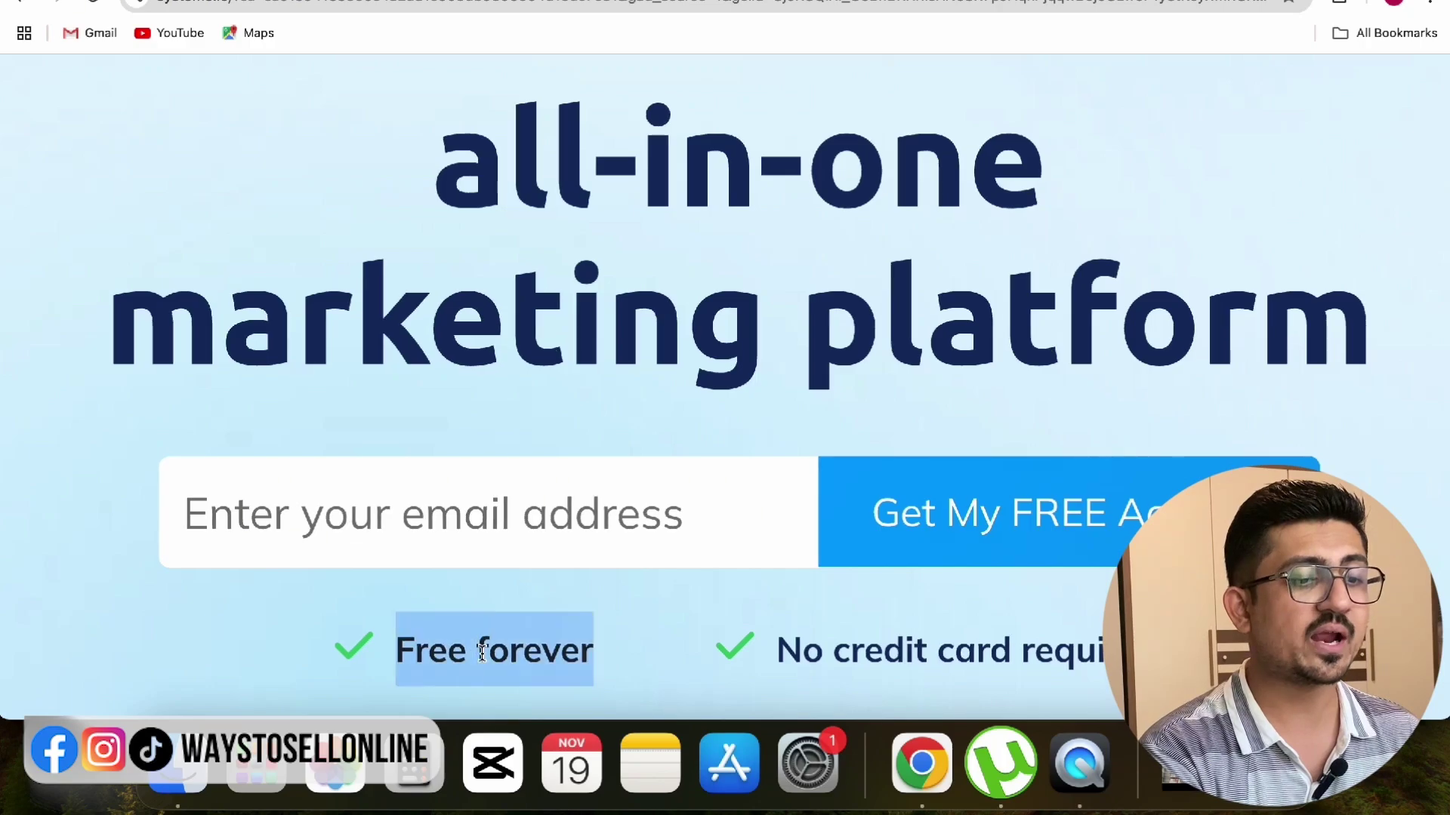
{"action": "triple_click", "coordinate": [935, 651]}
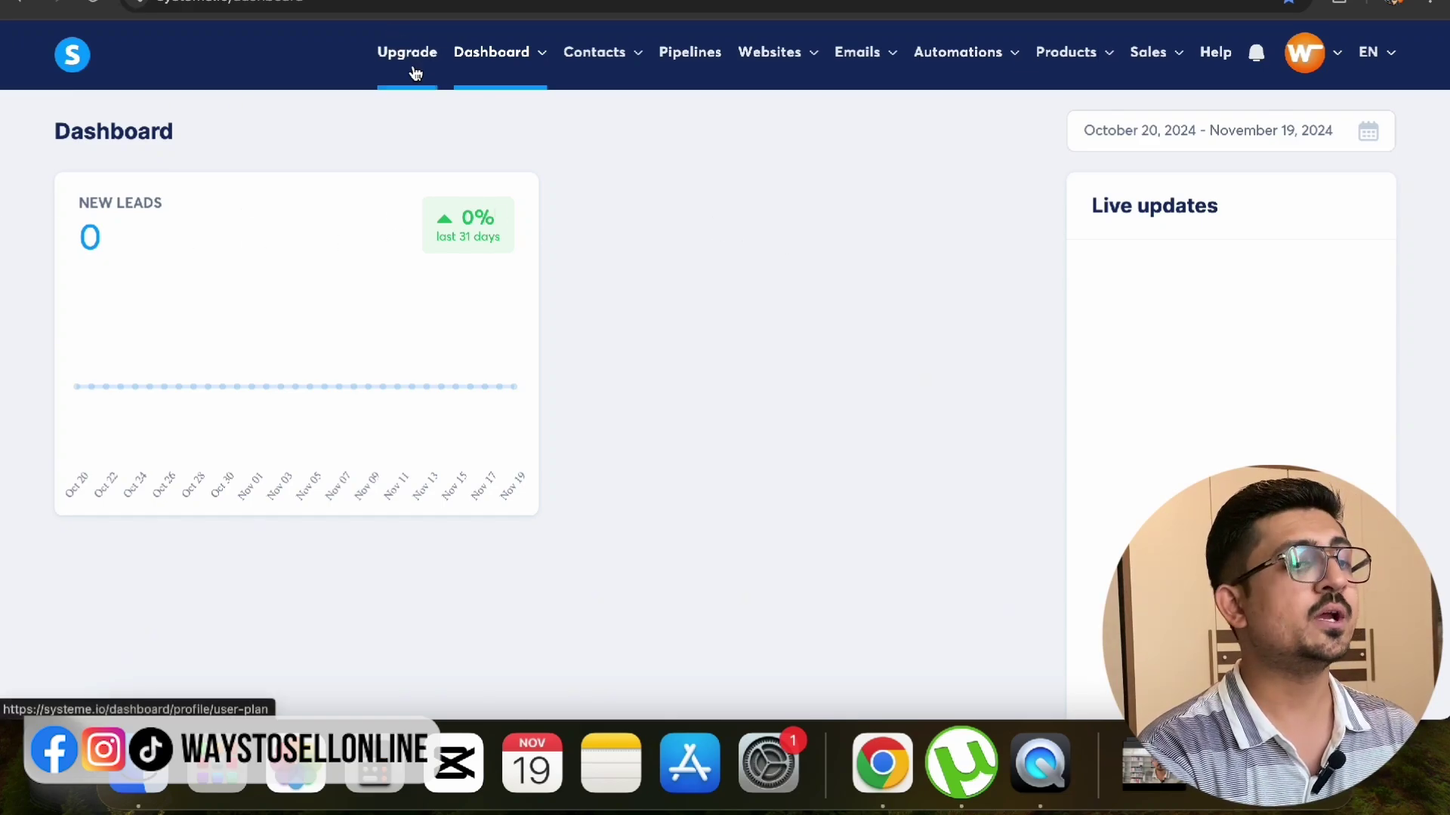
{"action": "mouse_move", "coordinate": [796, 54]}
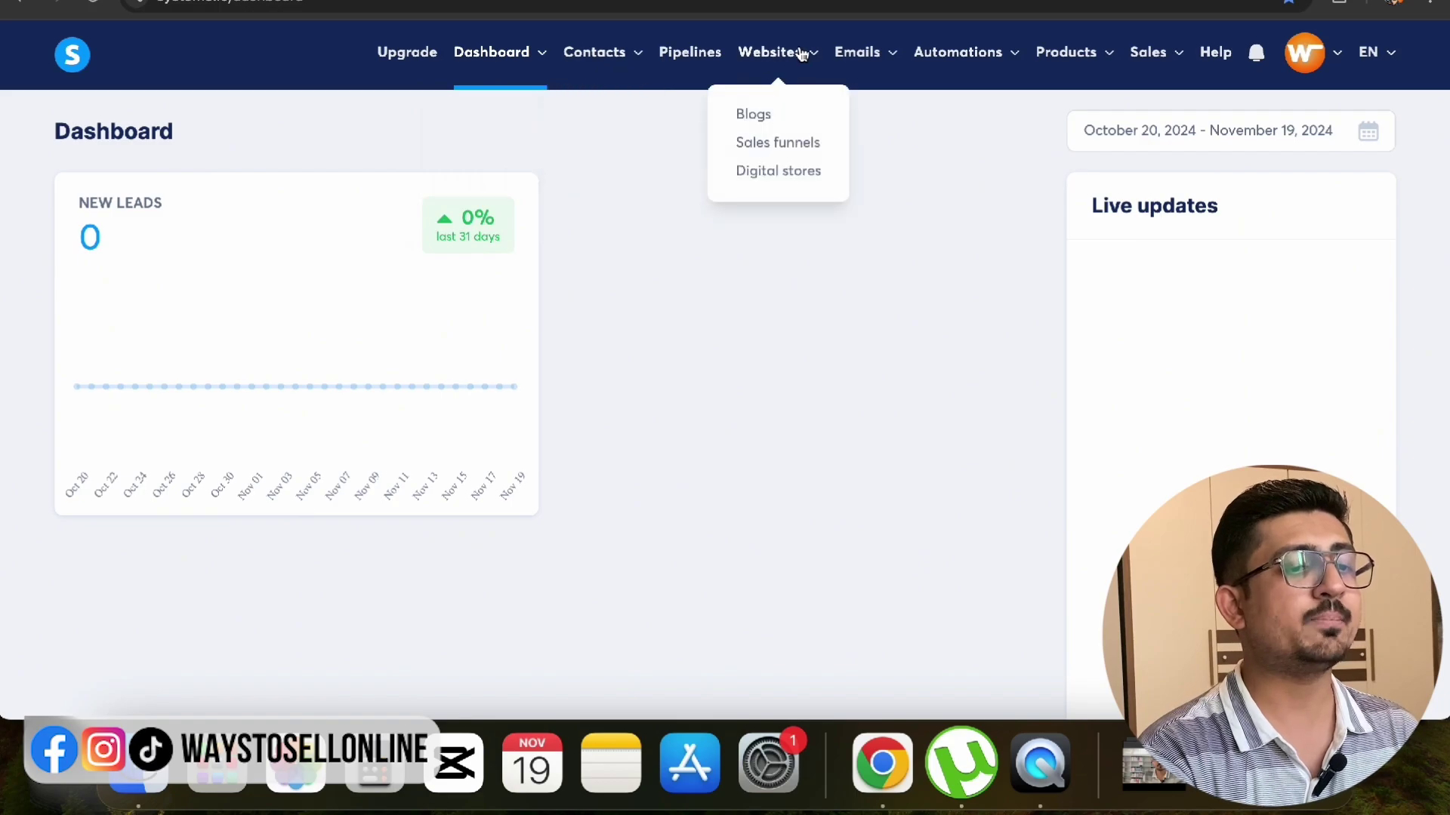
{"action": "mouse_move", "coordinate": [889, 63]}
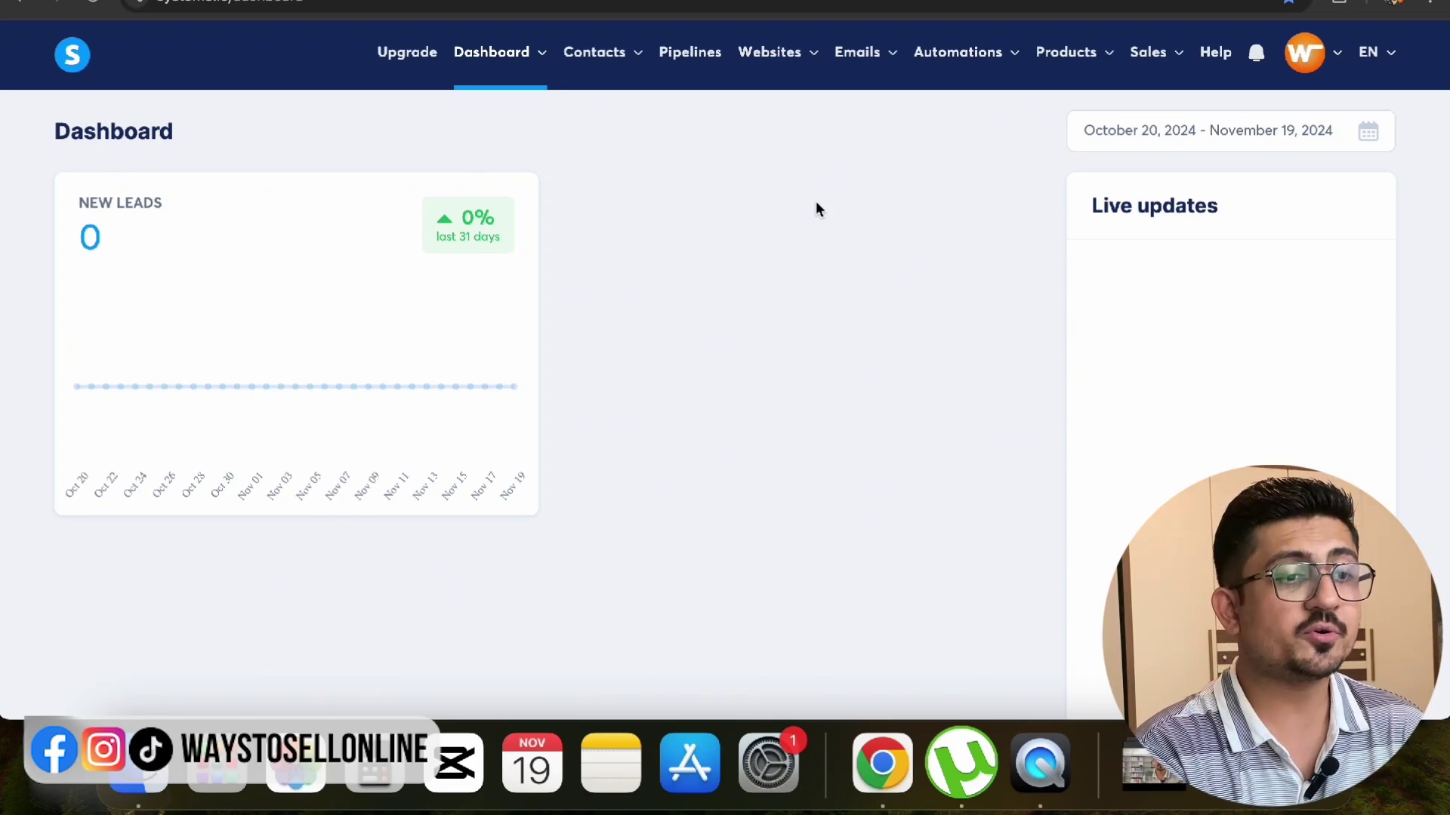
- Start creating a new blog in the Blogs section of the website tools and name it "test blog"
{"action": "mouse_move", "coordinate": [785, 54]}
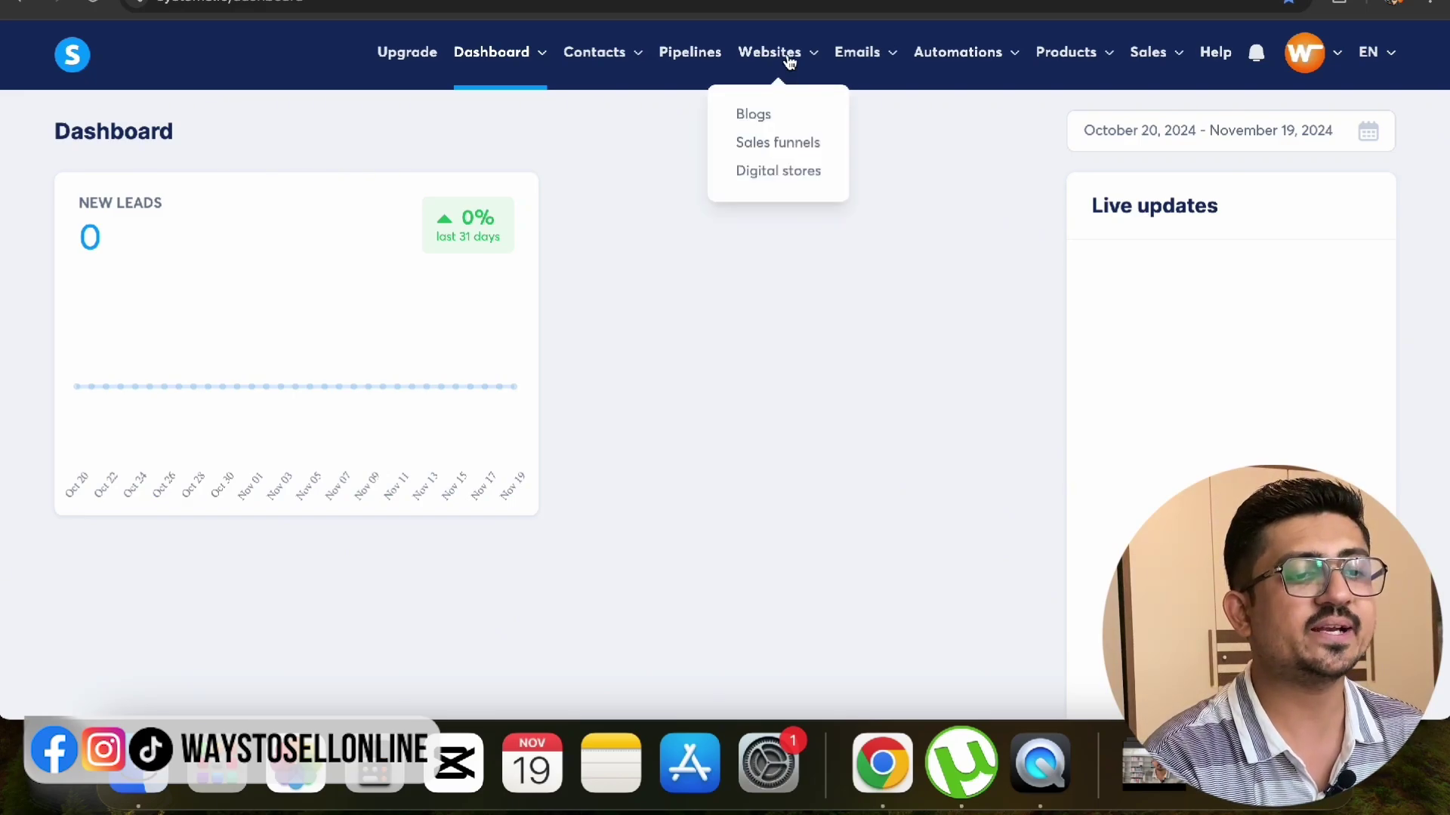
{"action": "left_click", "coordinate": [755, 113]}
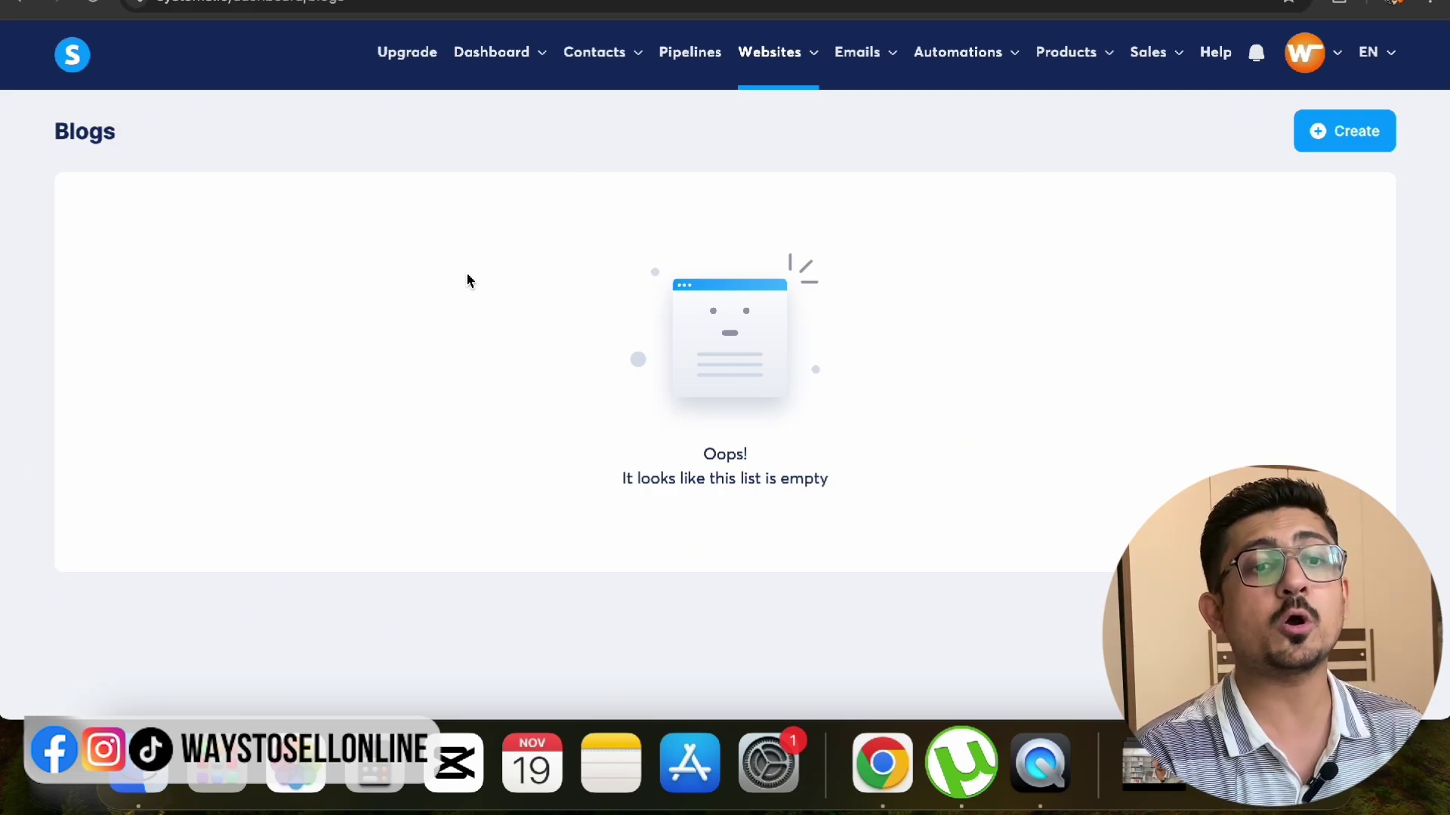
{"action": "left_click", "coordinate": [1330, 132]}
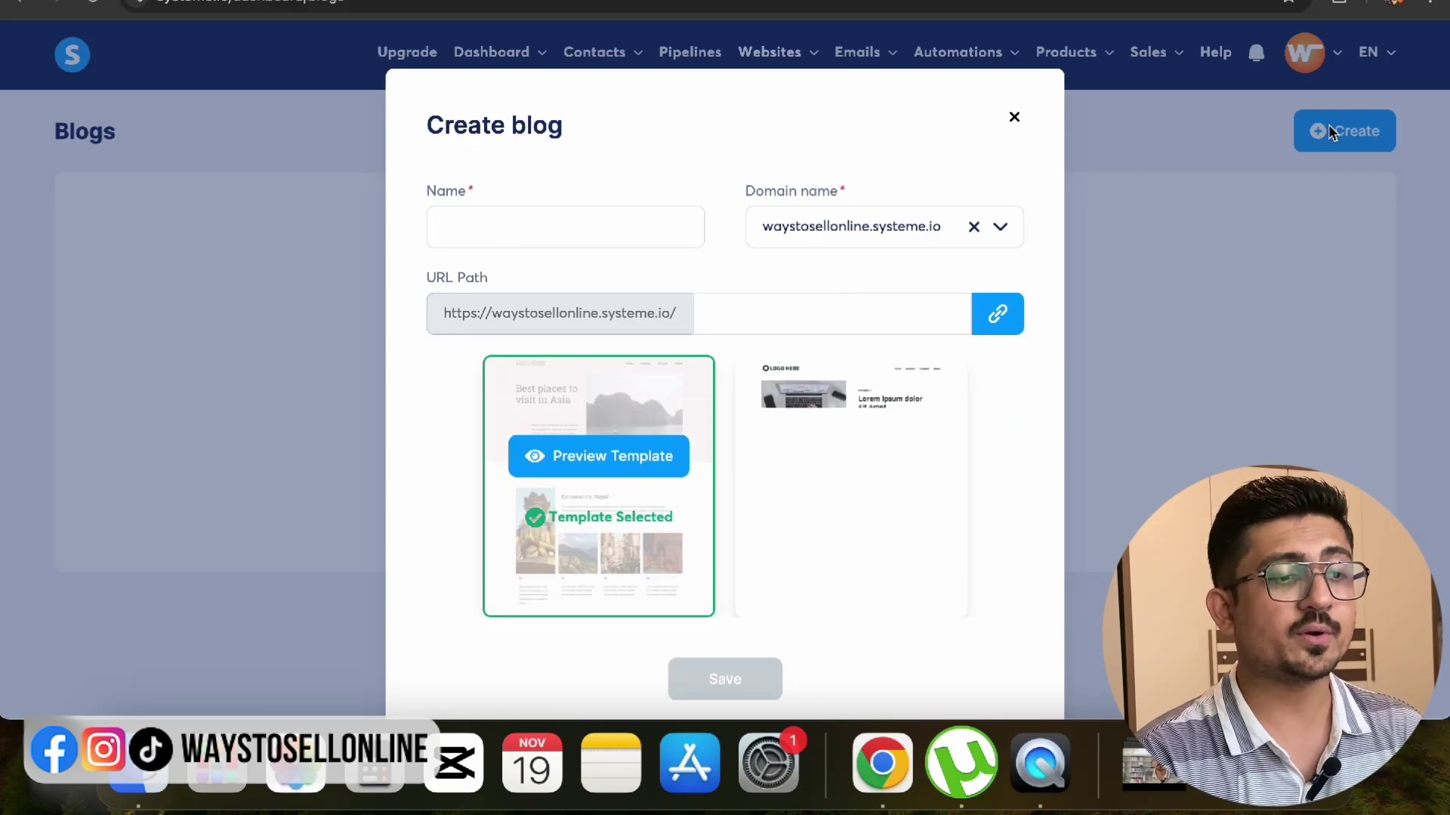
{"action": "left_click", "coordinate": [638, 220]}
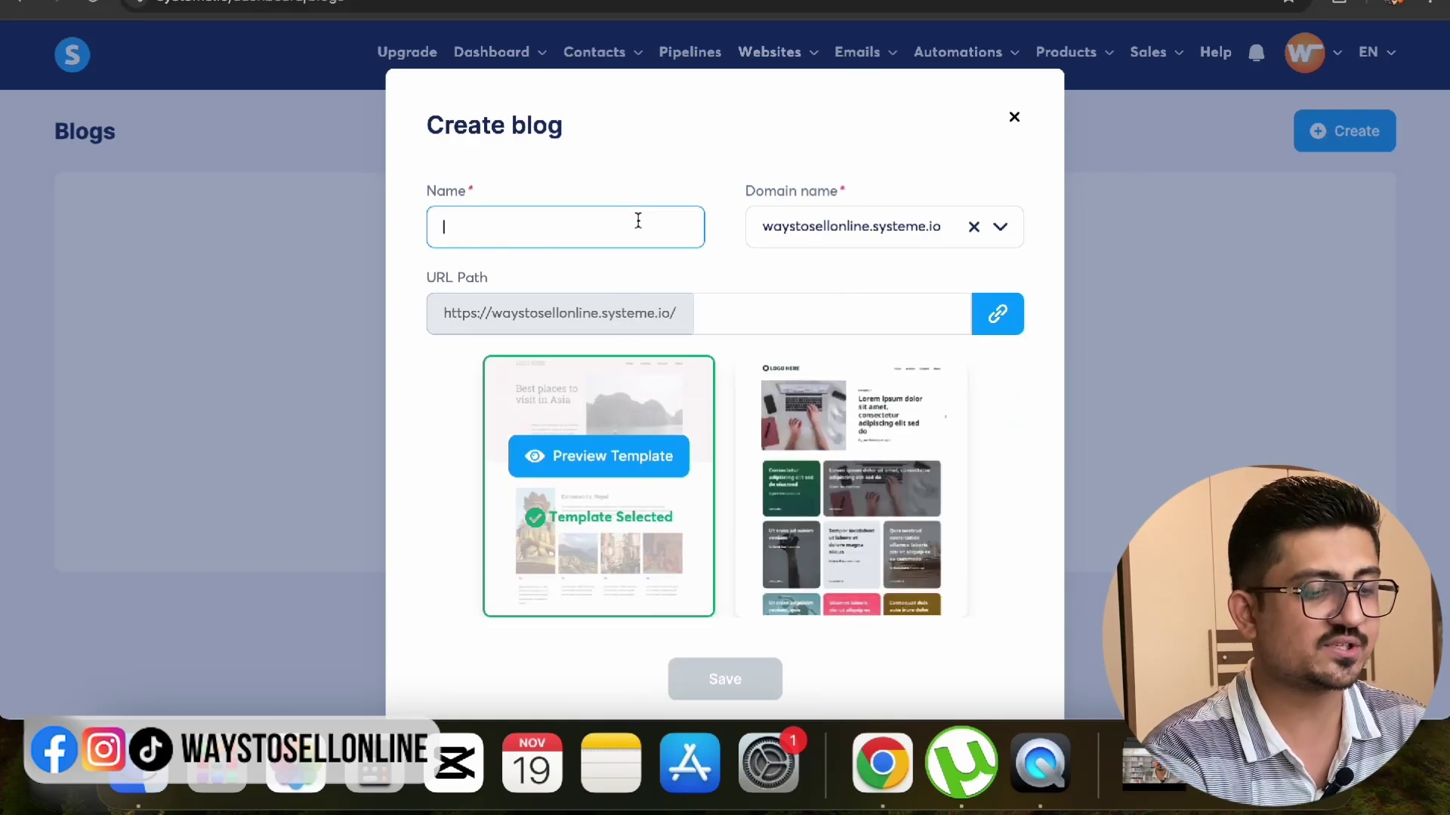
{"action": "type", "text": "test blog"}
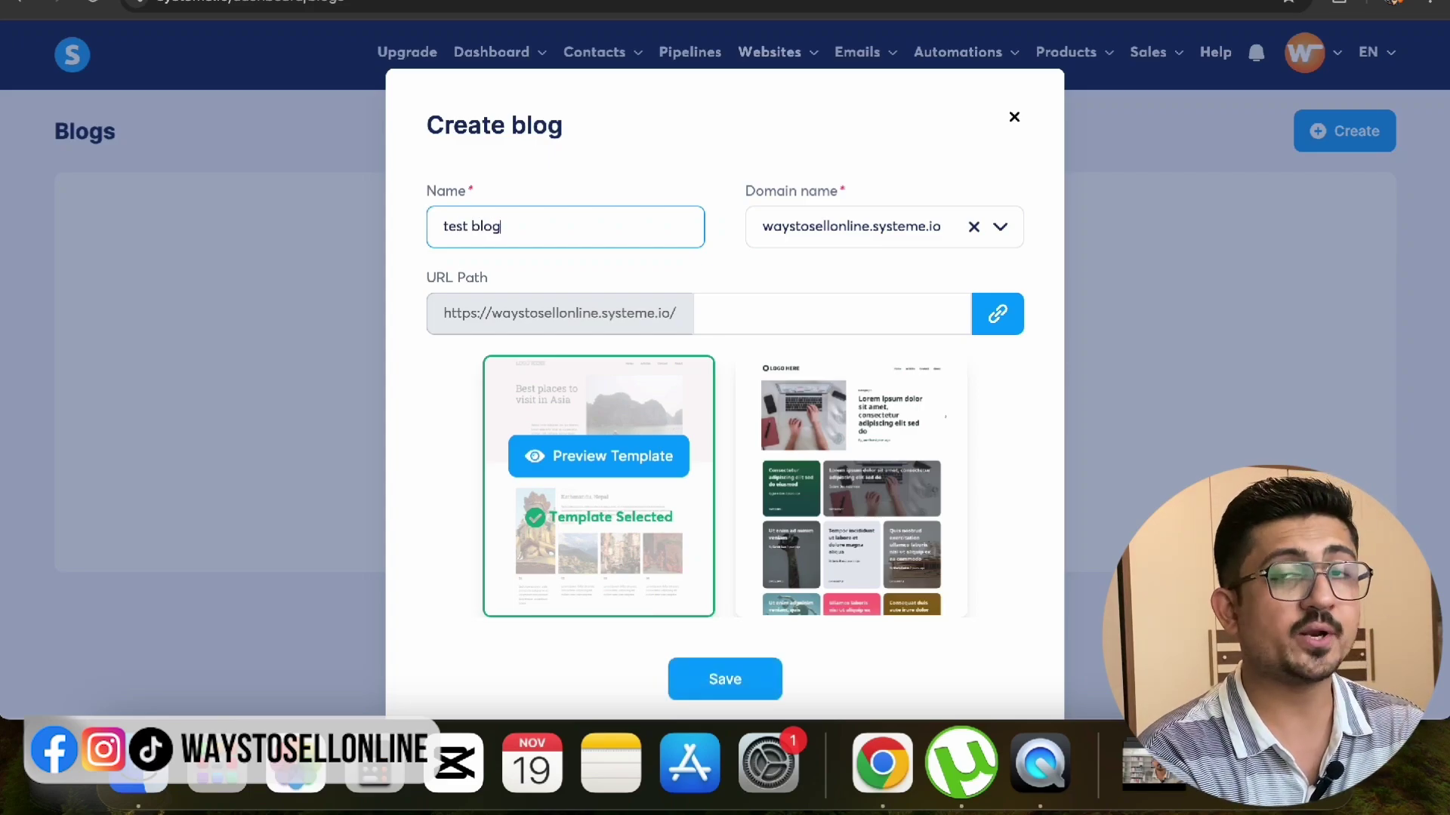
- Choose waystosellonline.systeme.io as the blog's domain and set the URL path to "blogs"
{"action": "left_click", "coordinate": [1014, 227]}
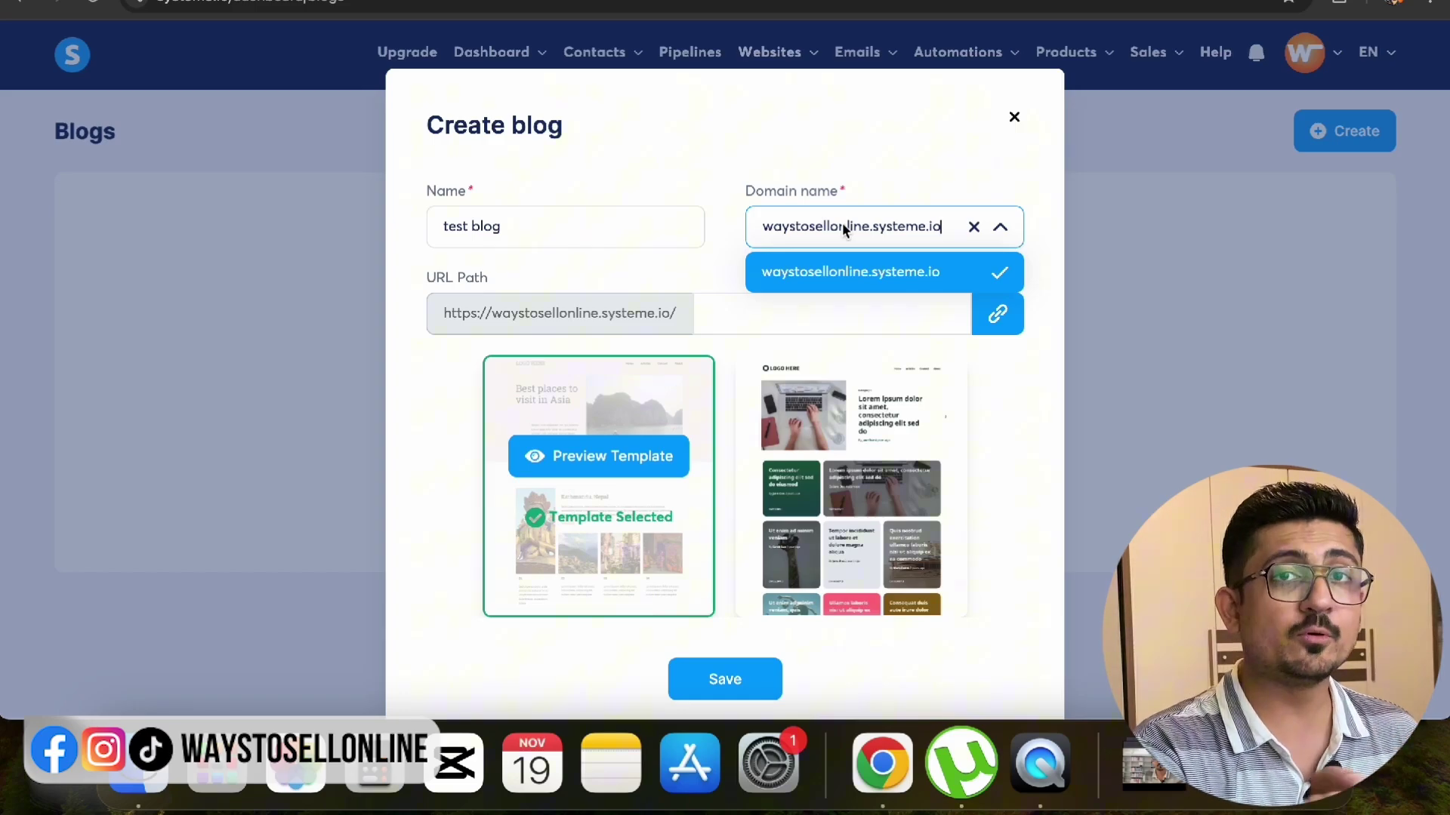
{"action": "left_click", "coordinate": [861, 271]}
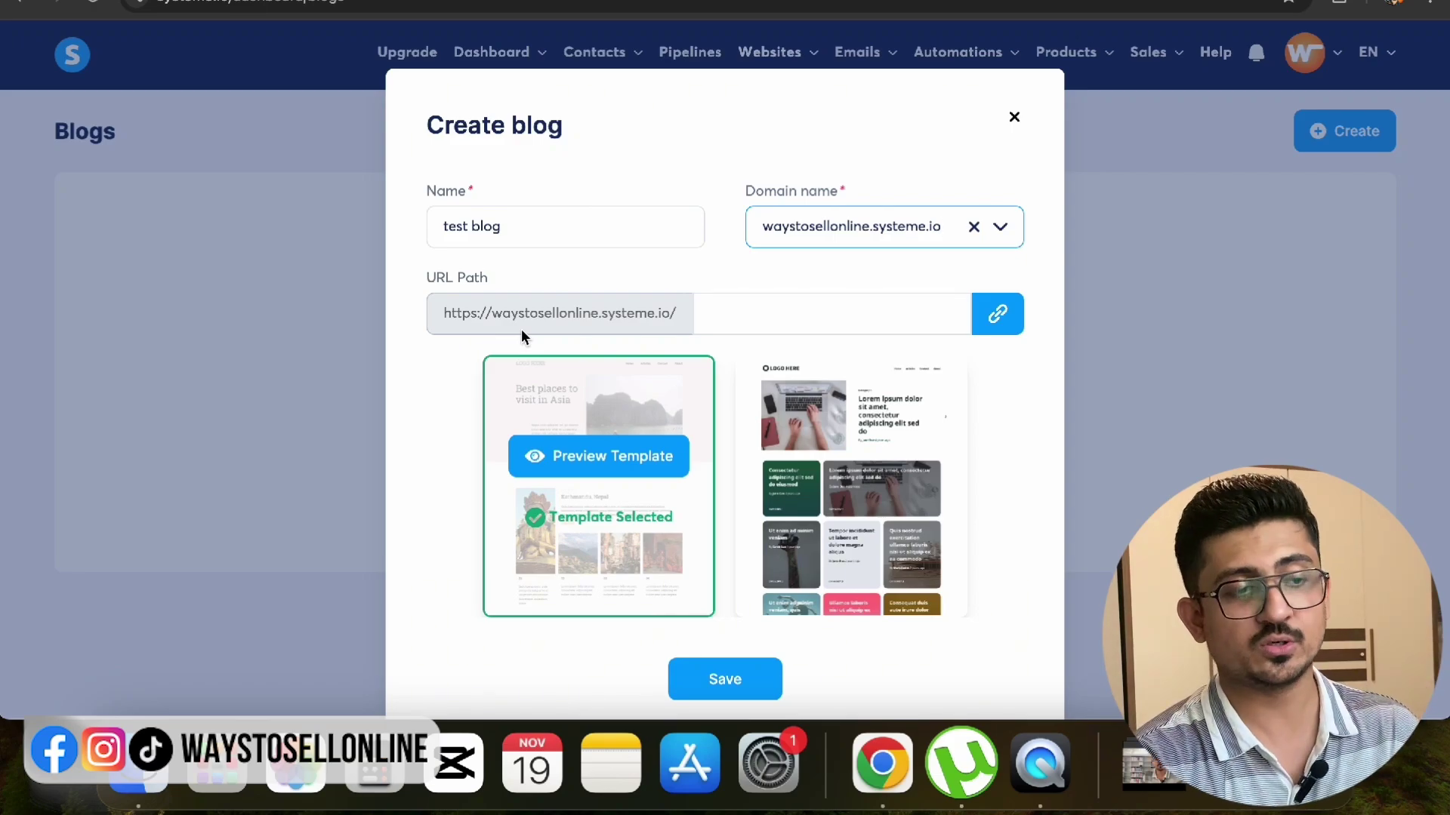
{"action": "left_click", "coordinate": [828, 323]}
{"action": "type", "text": "blogs"}
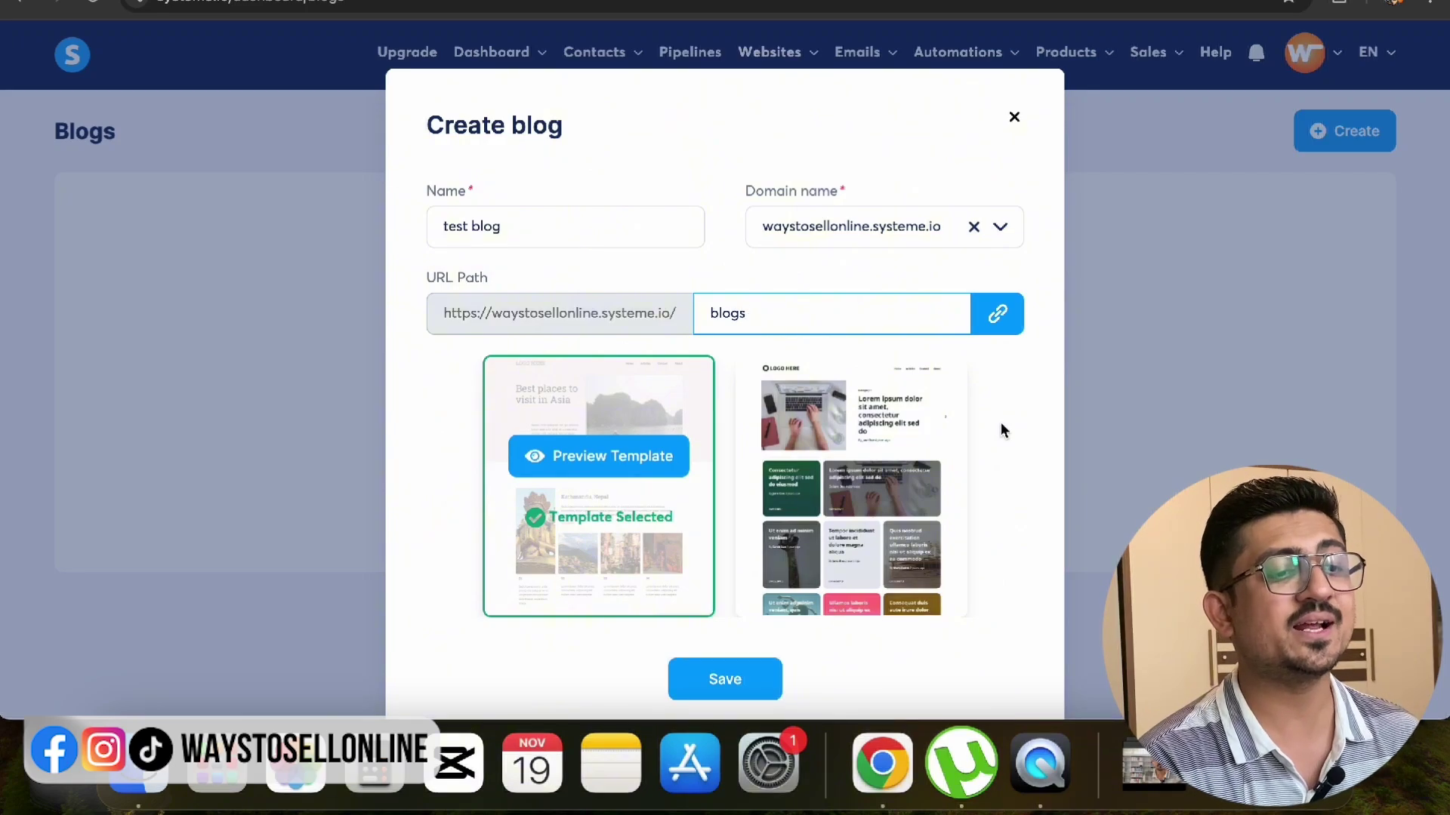
- Browse the blog templates, preview the interior decorating one and examine its home page header, latest posts and category sections
{"action": "scroll", "coordinate": [999, 422], "scroll_direction": "down", "scroll_amount": 10}
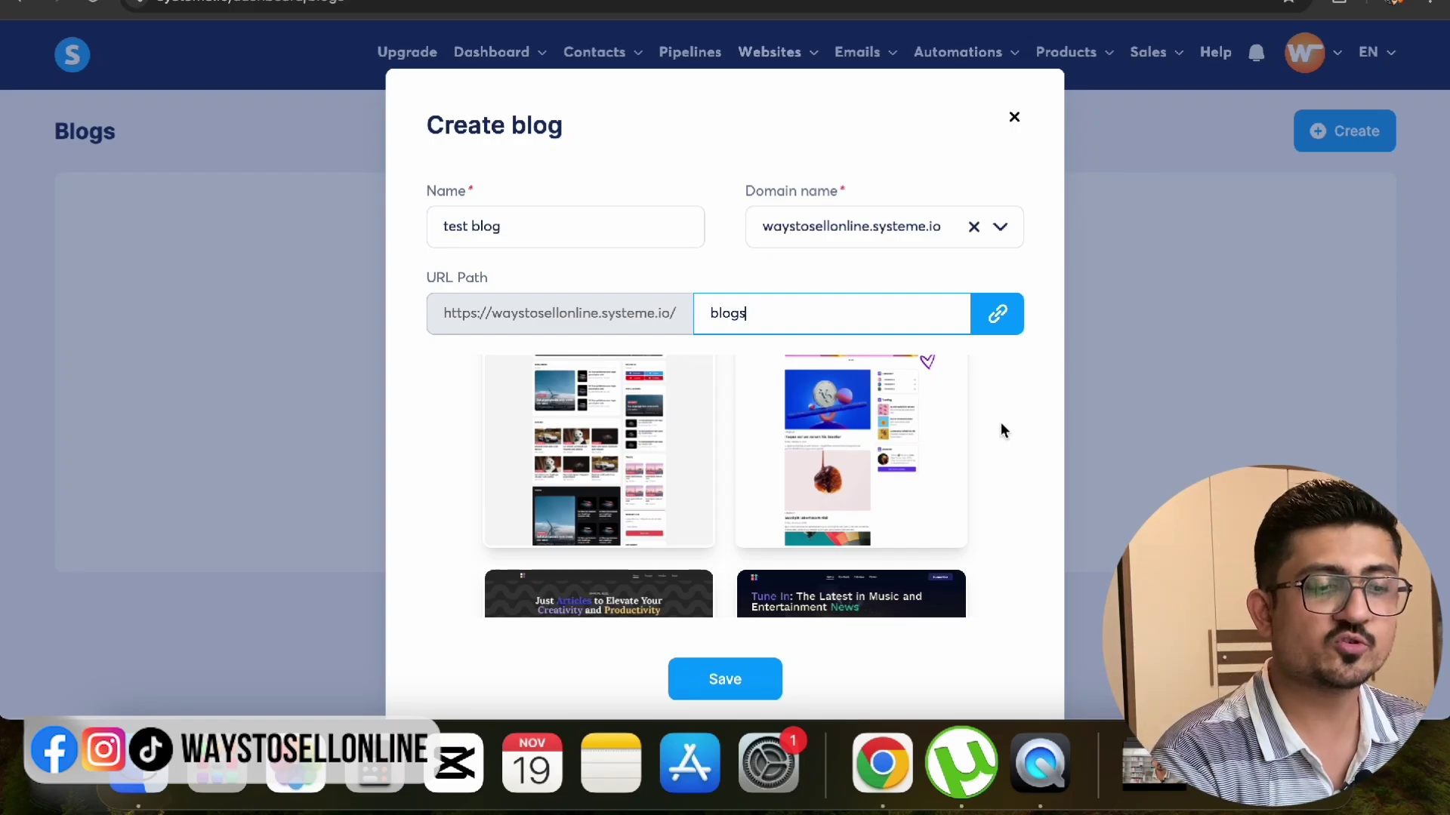
{"action": "scroll", "coordinate": [1000, 423], "scroll_direction": "down", "scroll_amount": 5}
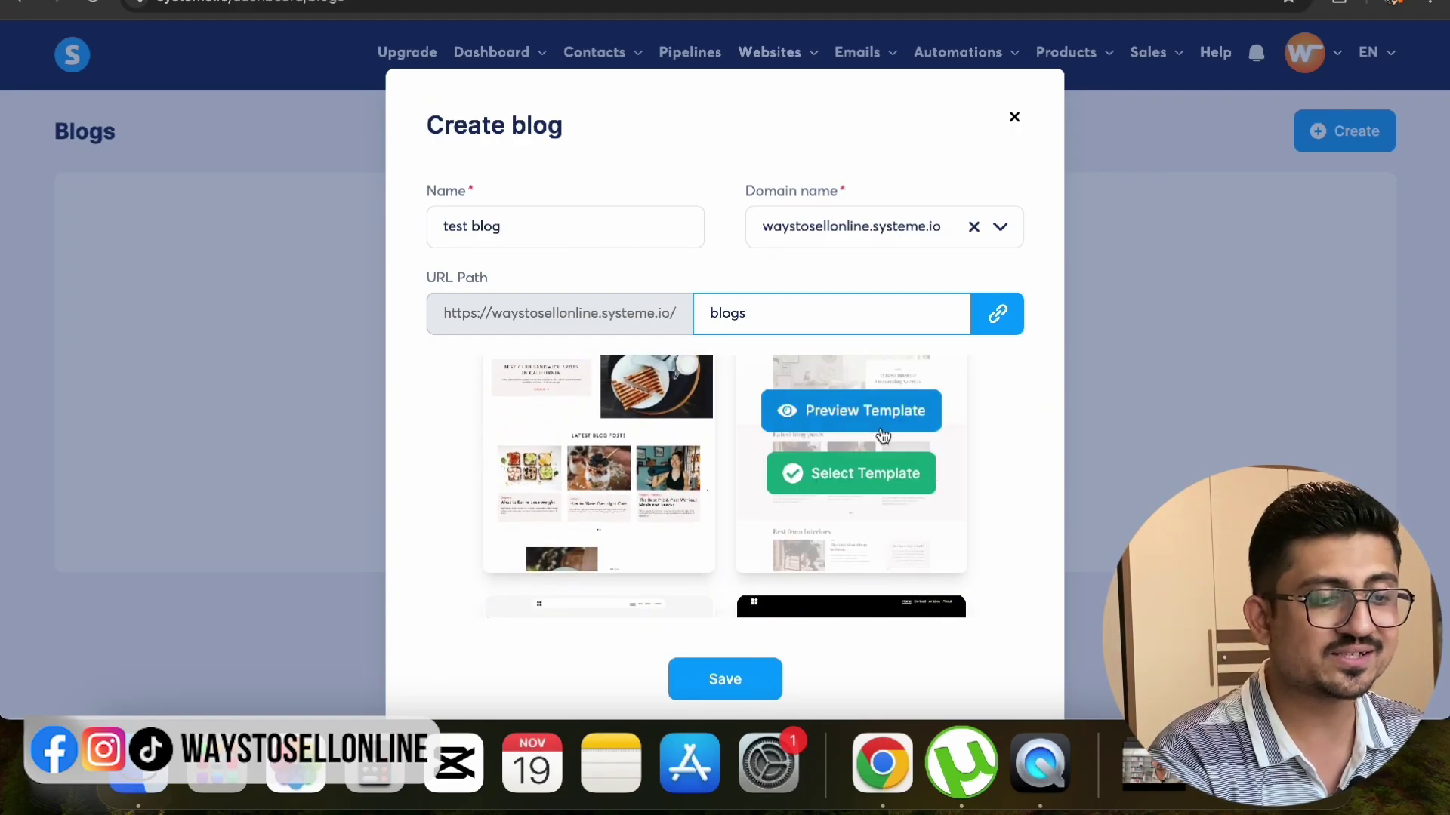
{"action": "left_click", "coordinate": [877, 413]}
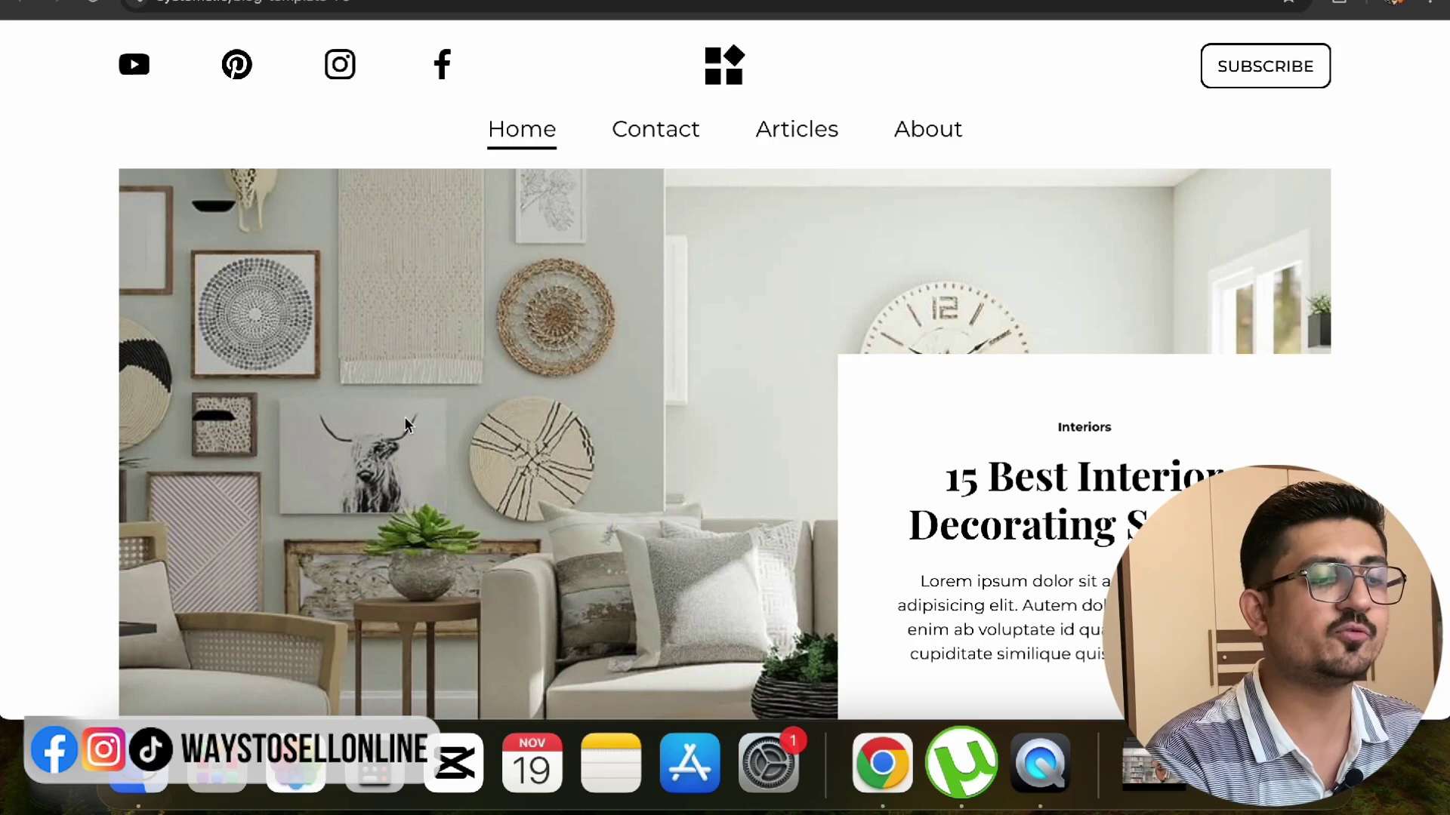
{"action": "scroll", "coordinate": [404, 420], "scroll_direction": "down", "scroll_amount": 10}
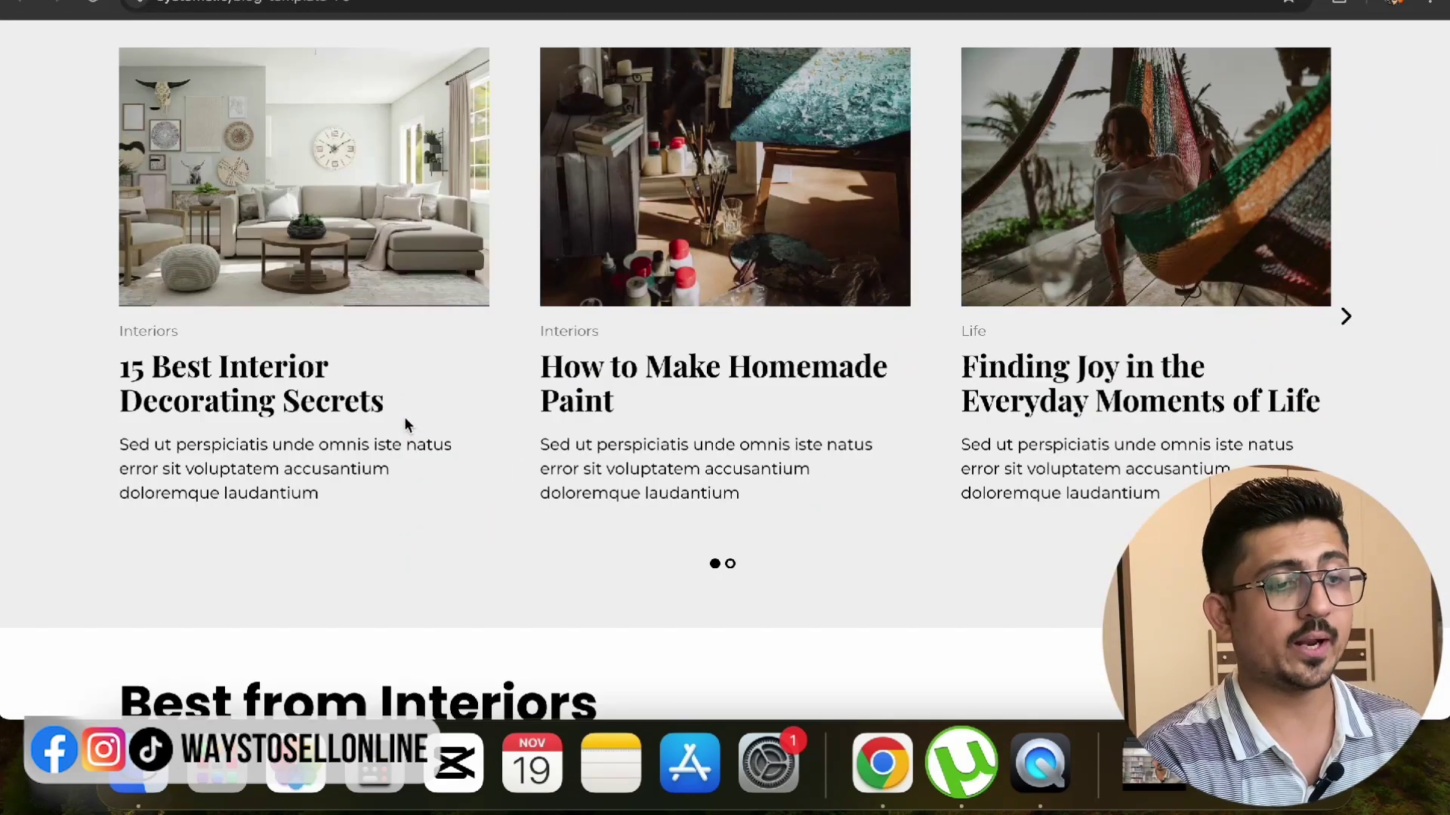
{"action": "scroll", "coordinate": [405, 419], "scroll_direction": "up", "scroll_amount": 10}
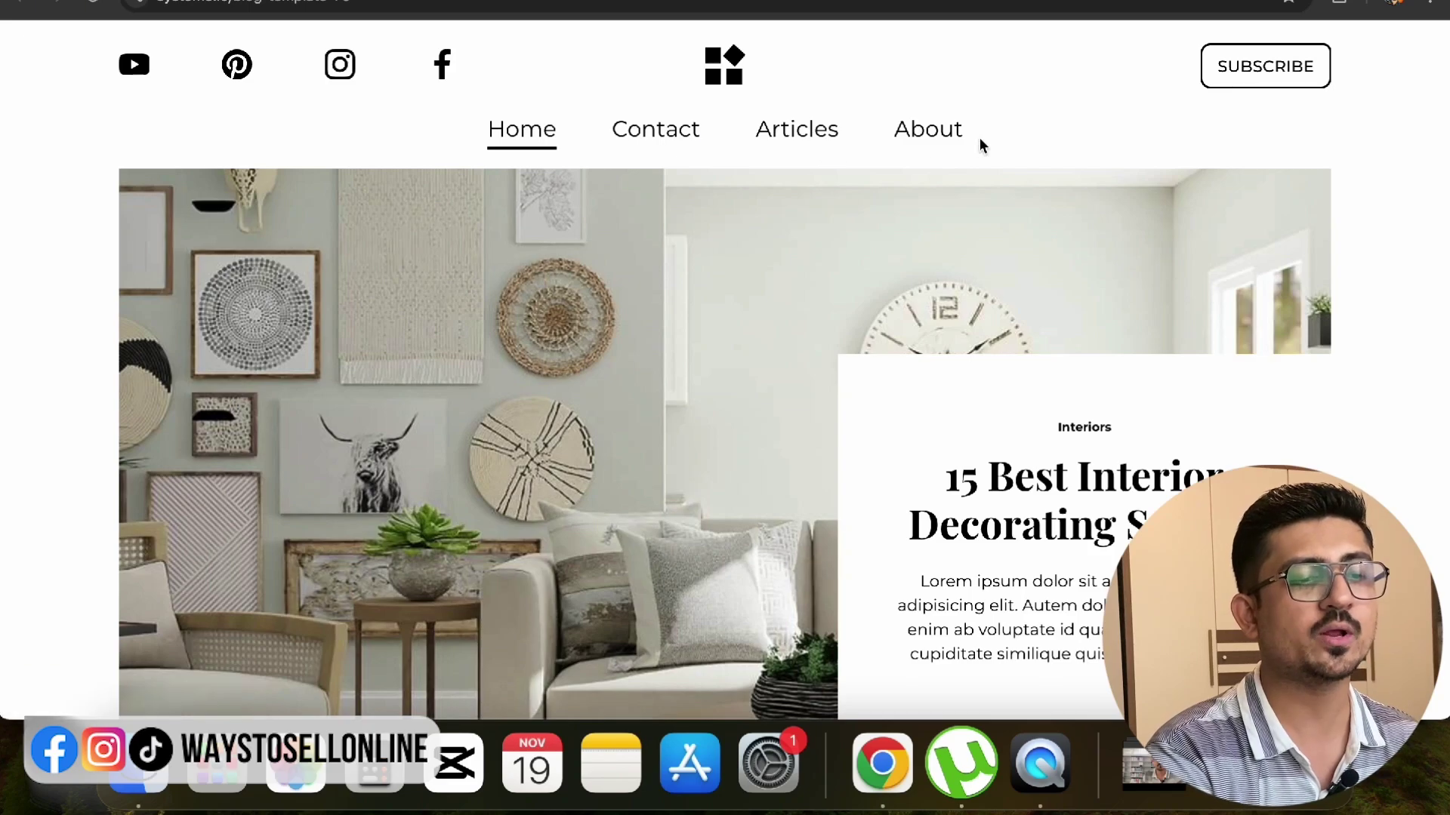
{"action": "scroll", "coordinate": [786, 355], "scroll_direction": "down", "scroll_amount": 3}
{"action": "scroll", "coordinate": [786, 355], "scroll_direction": "down", "scroll_amount": 7}
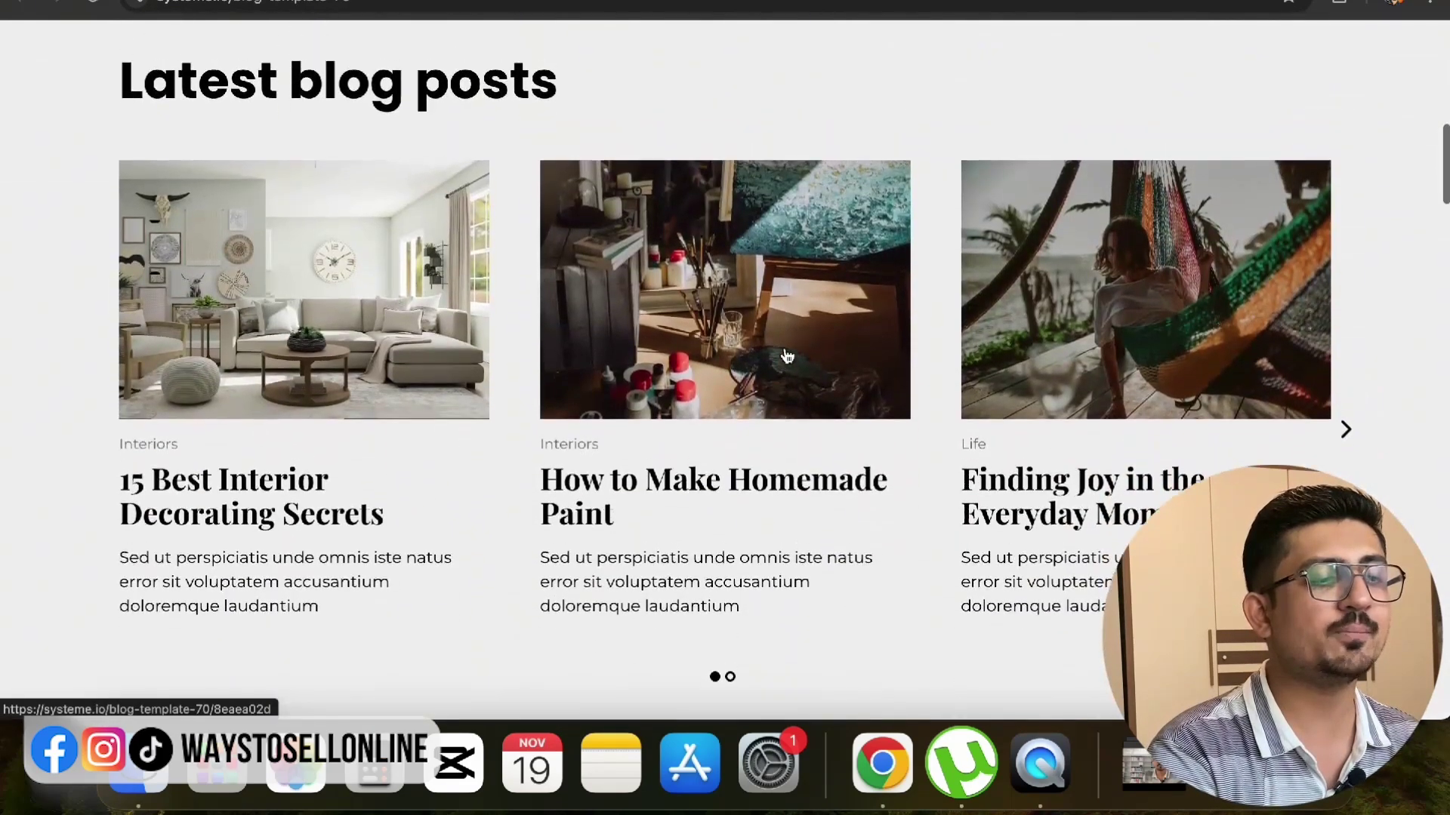
{"action": "scroll", "coordinate": [416, 427], "scroll_direction": "up", "scroll_amount": 1}
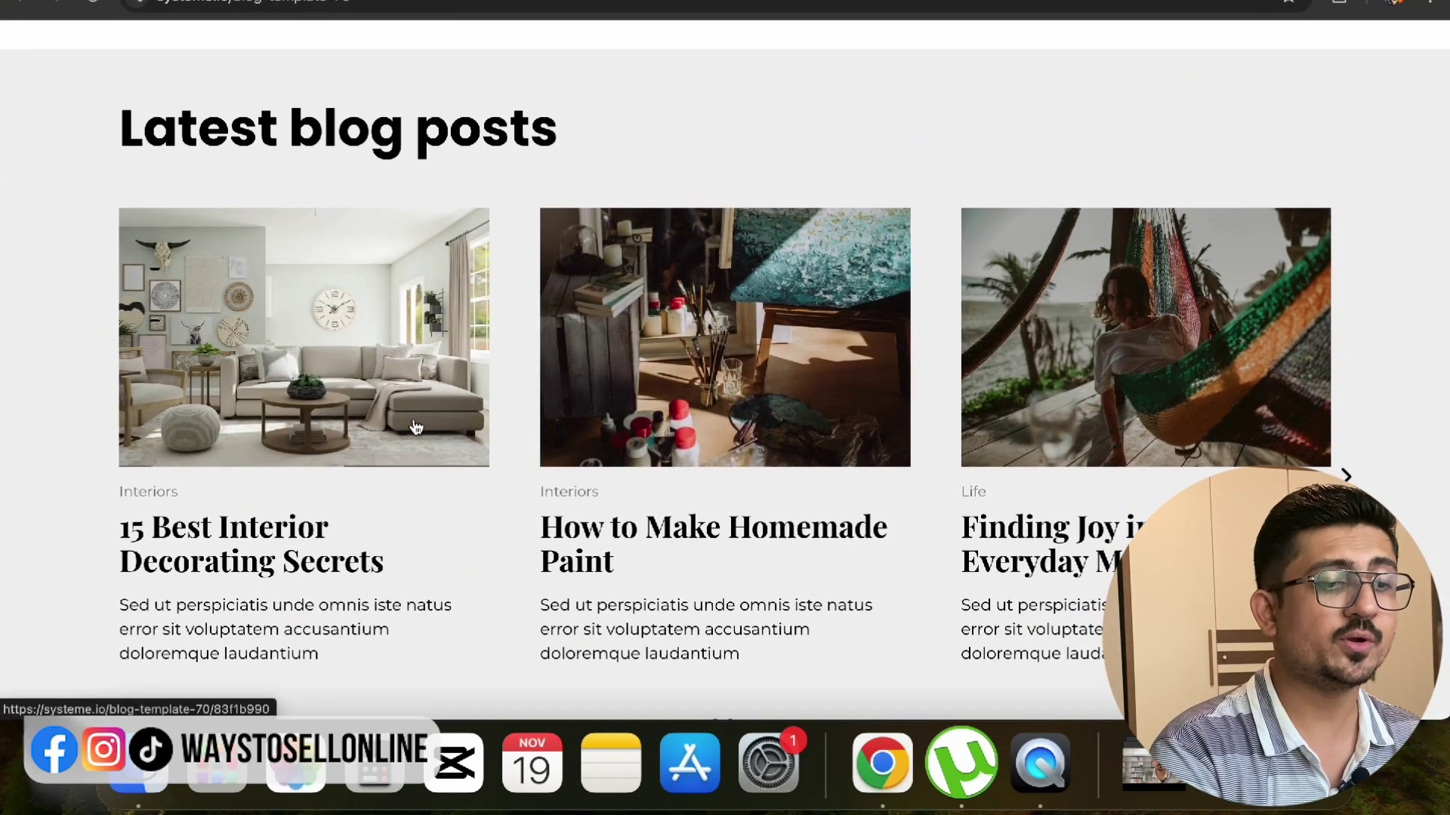
{"action": "scroll", "coordinate": [416, 427], "scroll_direction": "down", "scroll_amount": 20}
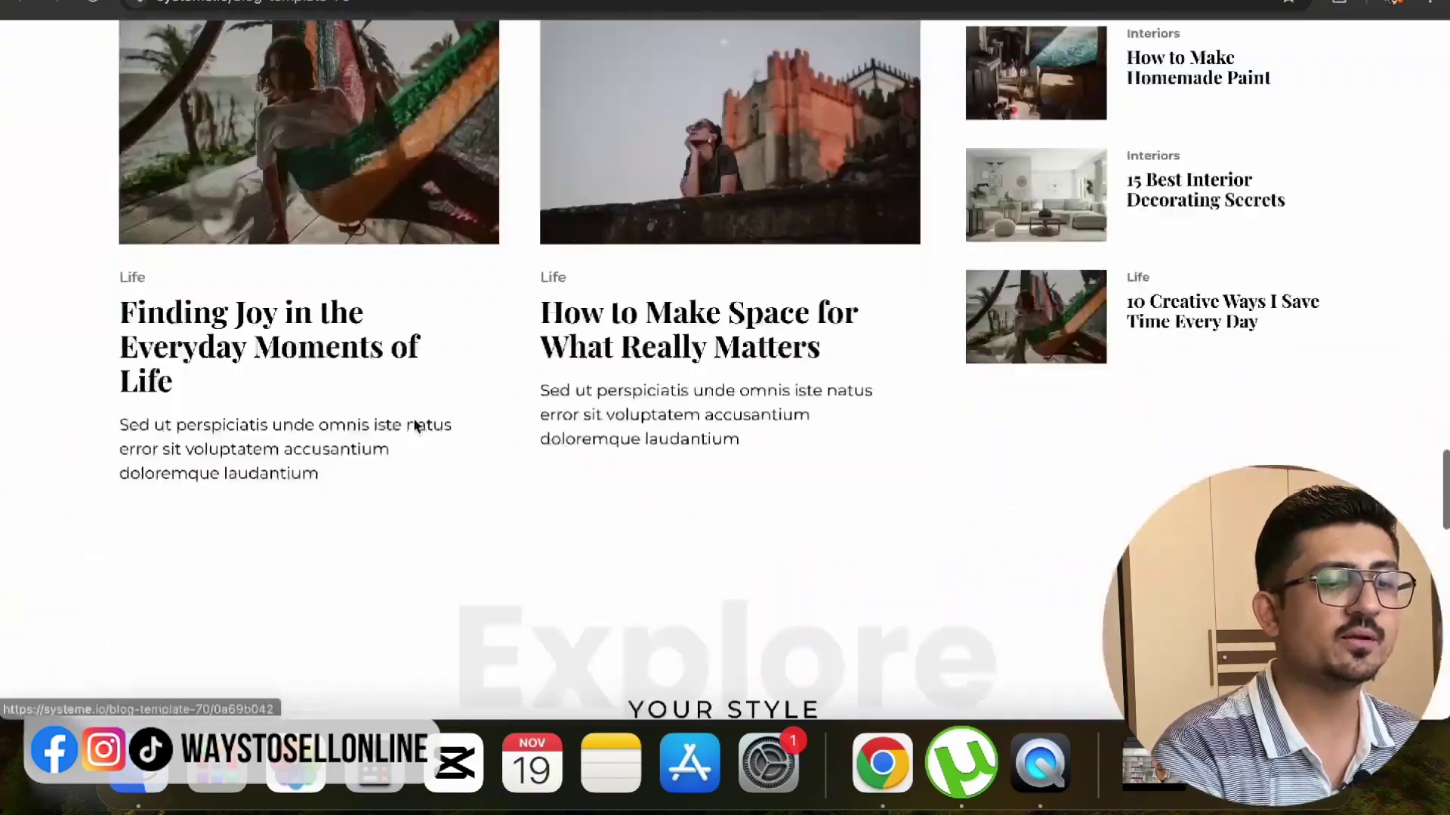
{"action": "scroll", "coordinate": [416, 428], "scroll_direction": "up", "scroll_amount": 15}
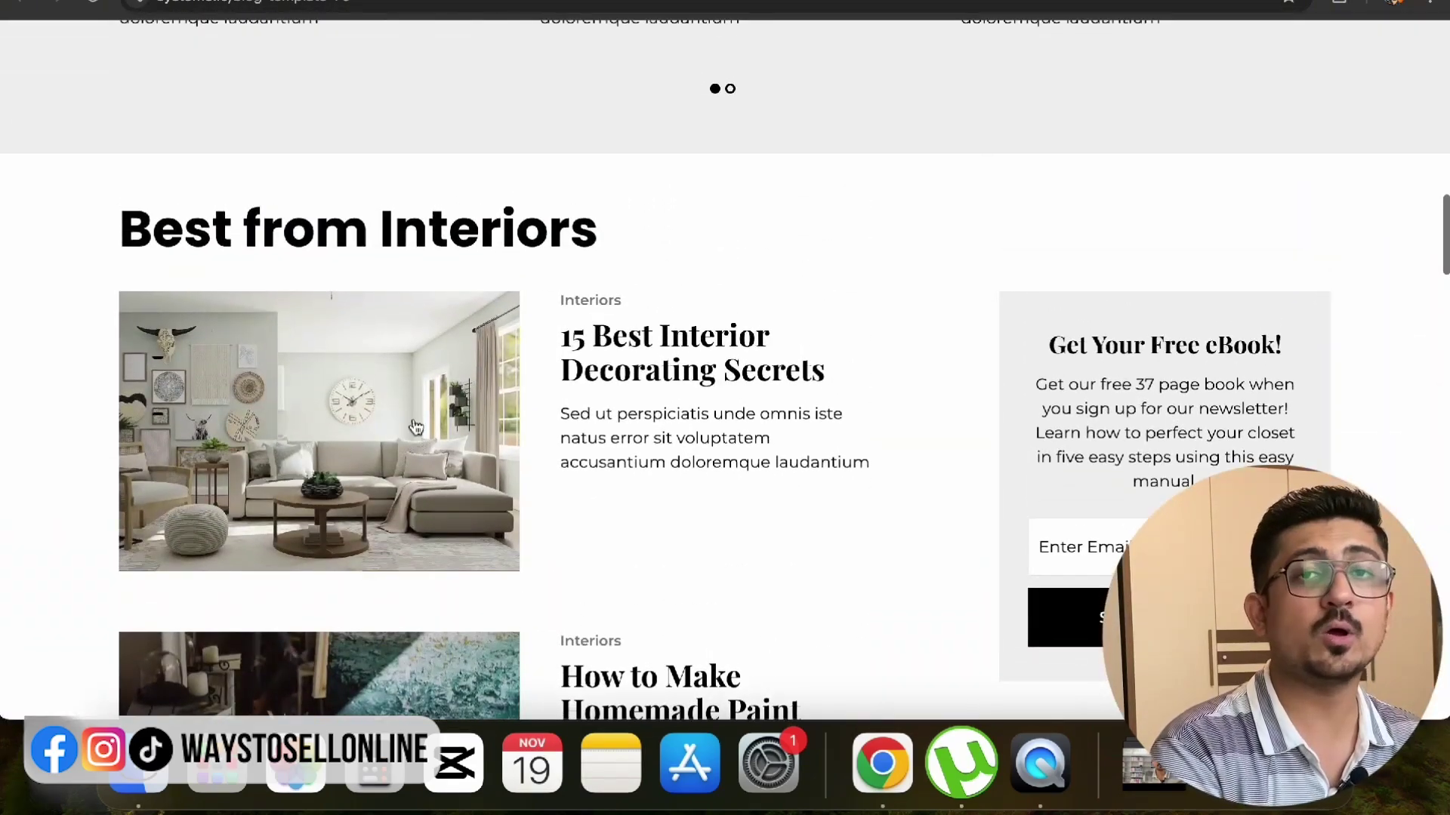
{"action": "scroll", "coordinate": [416, 427], "scroll_direction": "up", "scroll_amount": 10}
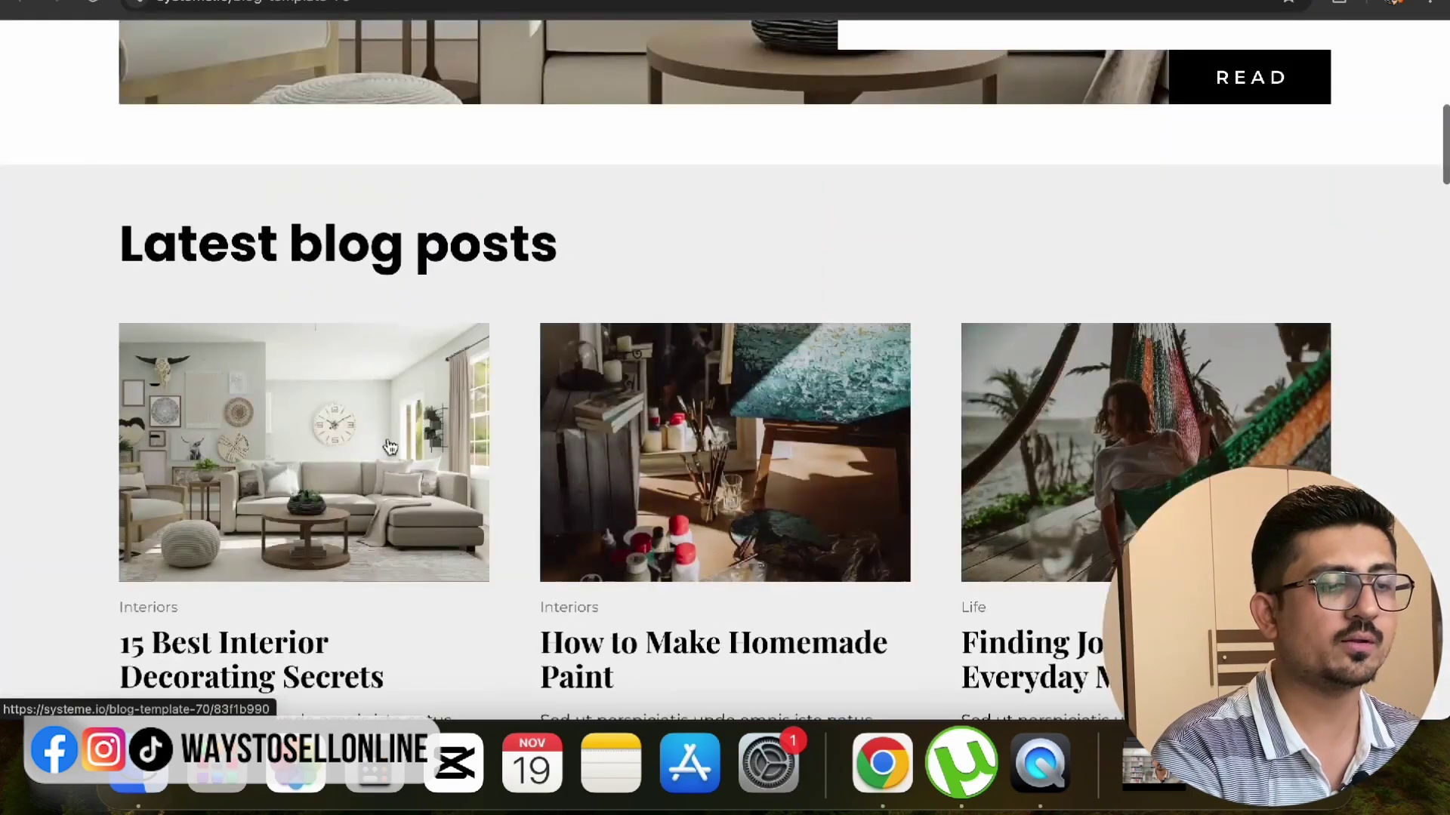
{"action": "scroll", "coordinate": [390, 447], "scroll_direction": "down", "scroll_amount": 3}
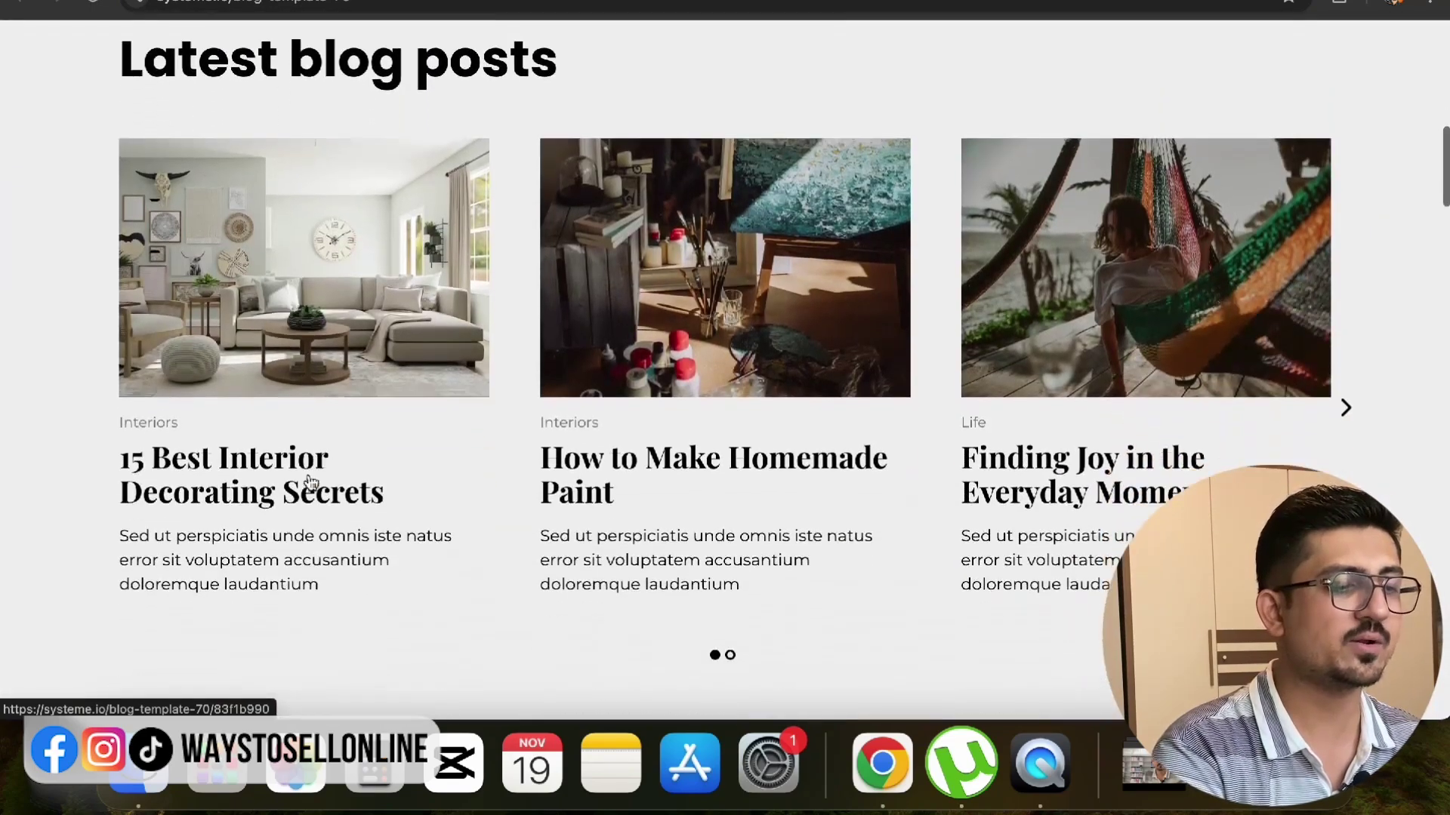
- Open the sample post "15 Best Interior Decorating Secrets" in the template preview and examine its title, text and image layout
{"action": "left_click", "coordinate": [242, 474]}
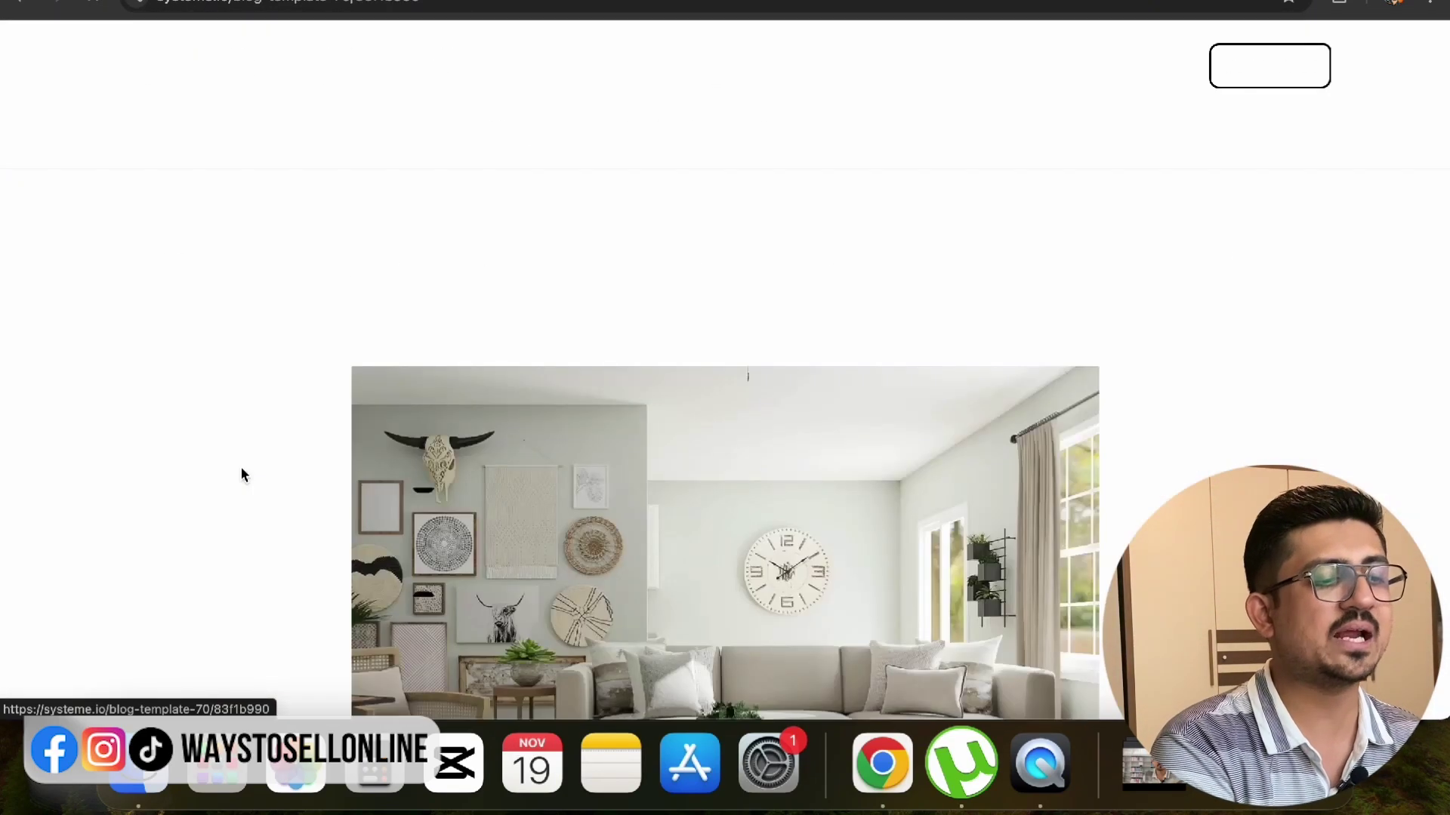
{"action": "triple_click", "coordinate": [529, 290]}
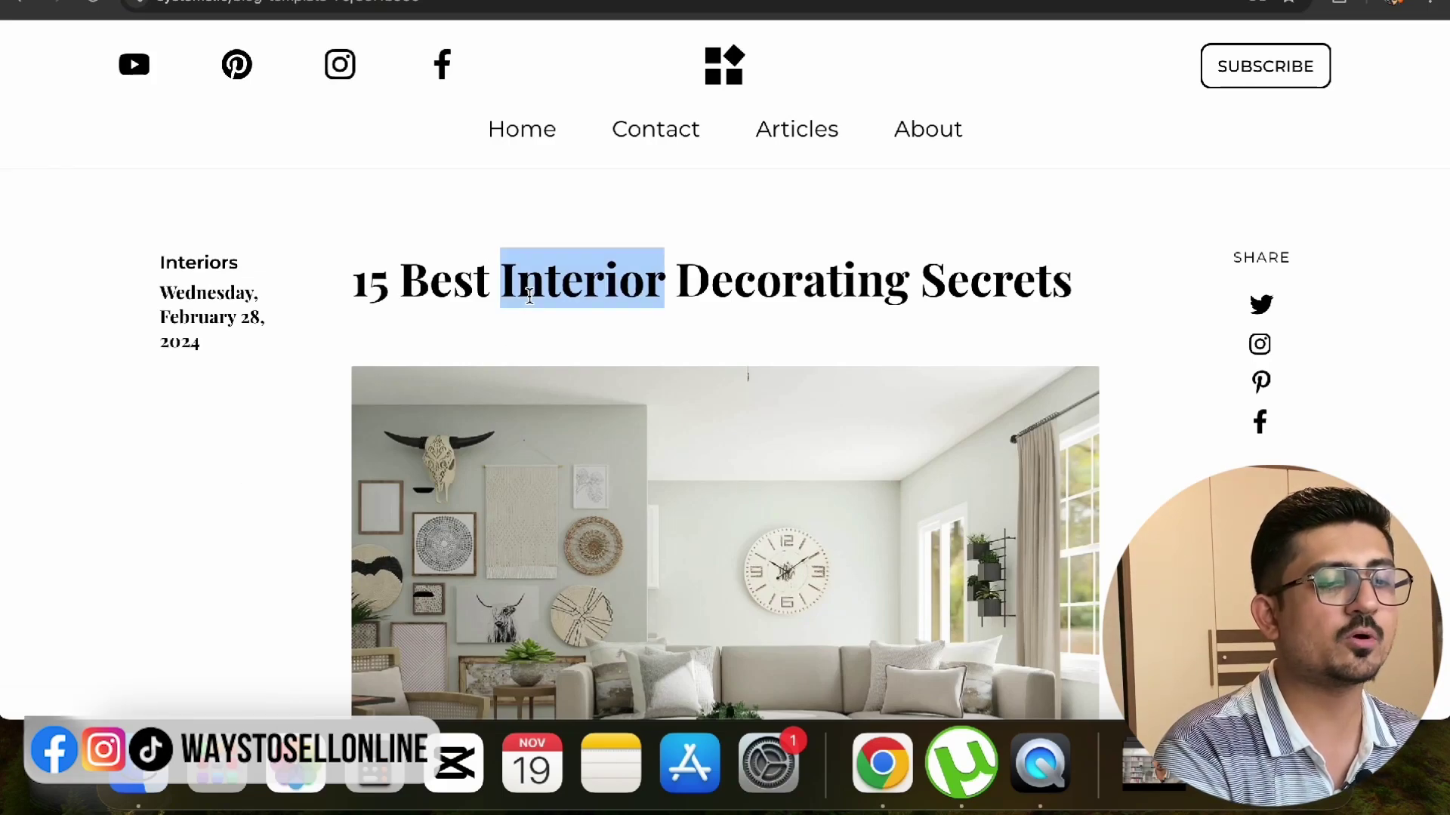
{"action": "scroll", "coordinate": [529, 295], "scroll_direction": "down", "scroll_amount": 3}
{"action": "scroll", "coordinate": [530, 296], "scroll_direction": "down", "scroll_amount": 10}
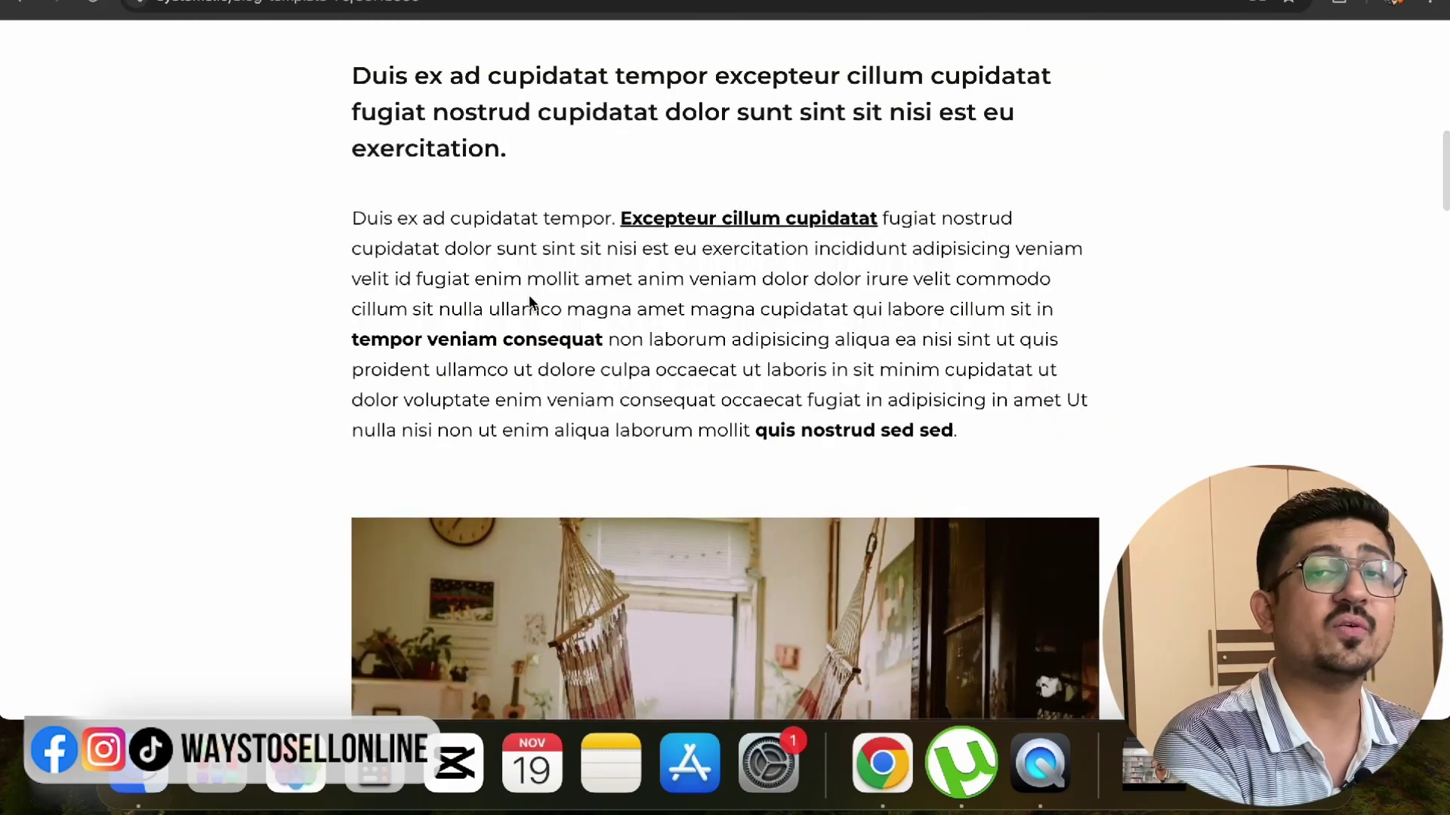
{"action": "scroll", "coordinate": [530, 303], "scroll_direction": "down", "scroll_amount": 11}
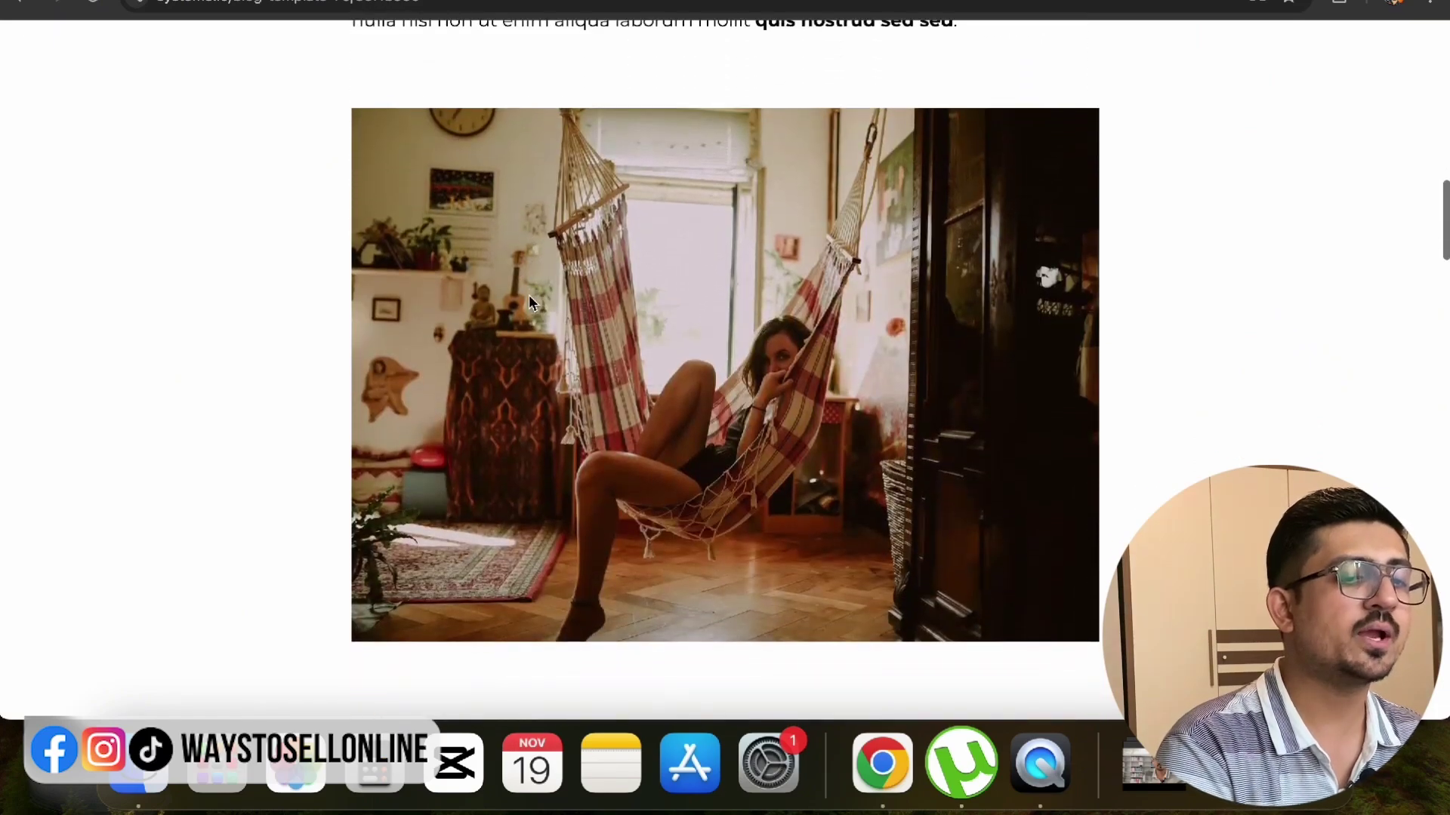
{"action": "scroll", "coordinate": [530, 303], "scroll_direction": "down", "scroll_amount": 20}
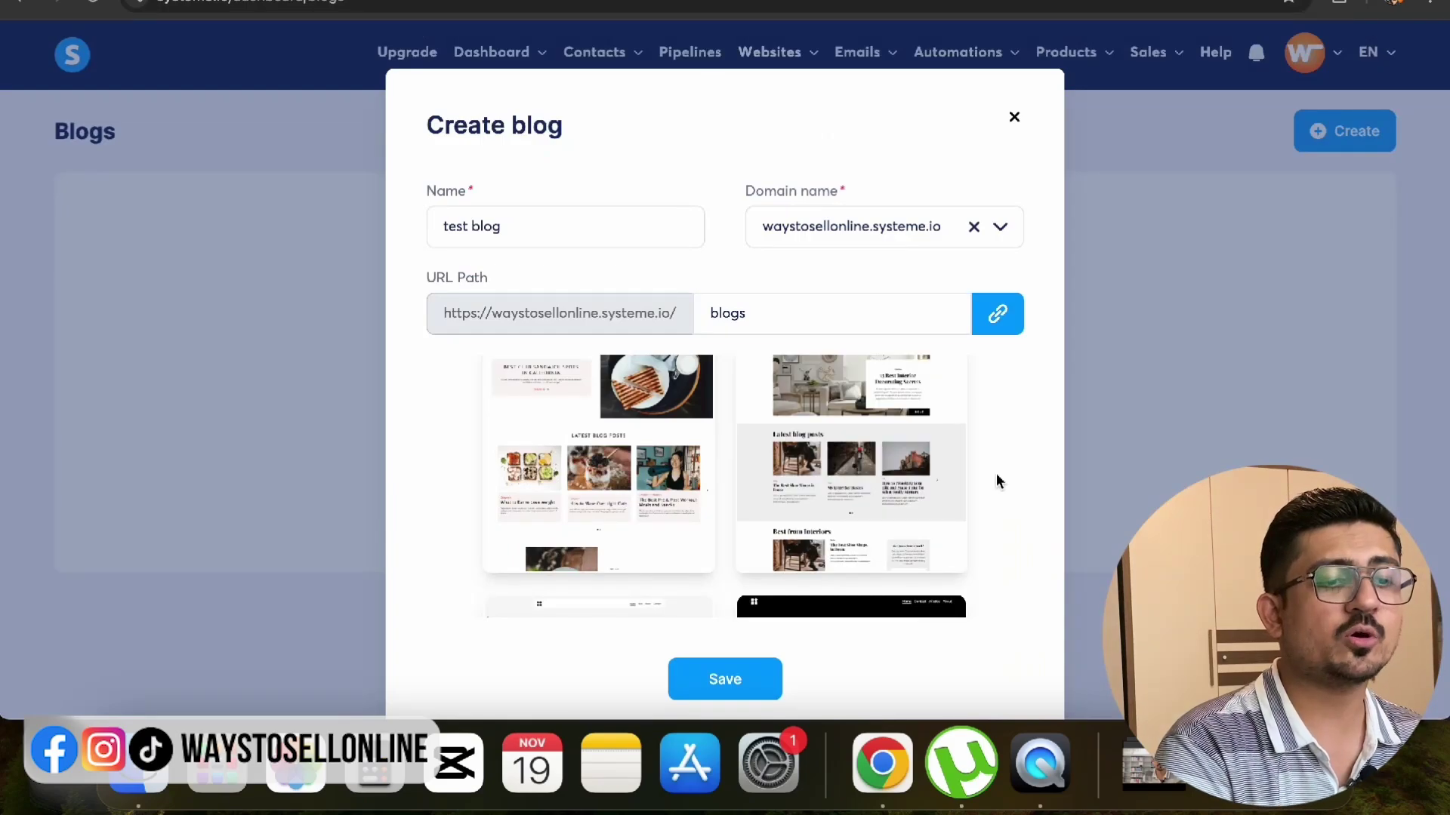
- Select the template next to Health Blog at the end of the template list and save the new blog
{"action": "scroll", "coordinate": [996, 476], "scroll_direction": "down", "scroll_amount": 10}
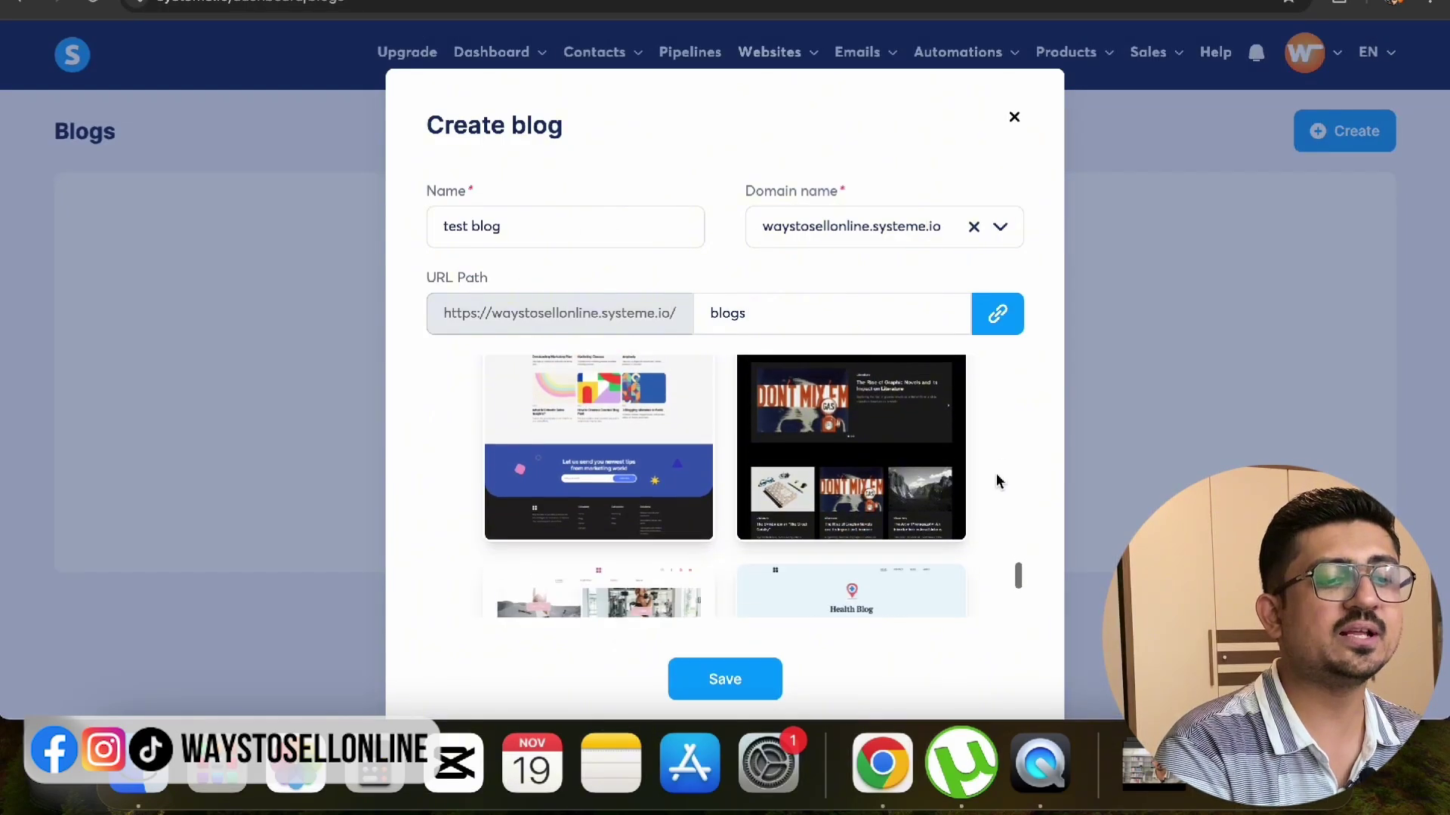
{"action": "scroll", "coordinate": [995, 481], "scroll_direction": "down", "scroll_amount": 3}
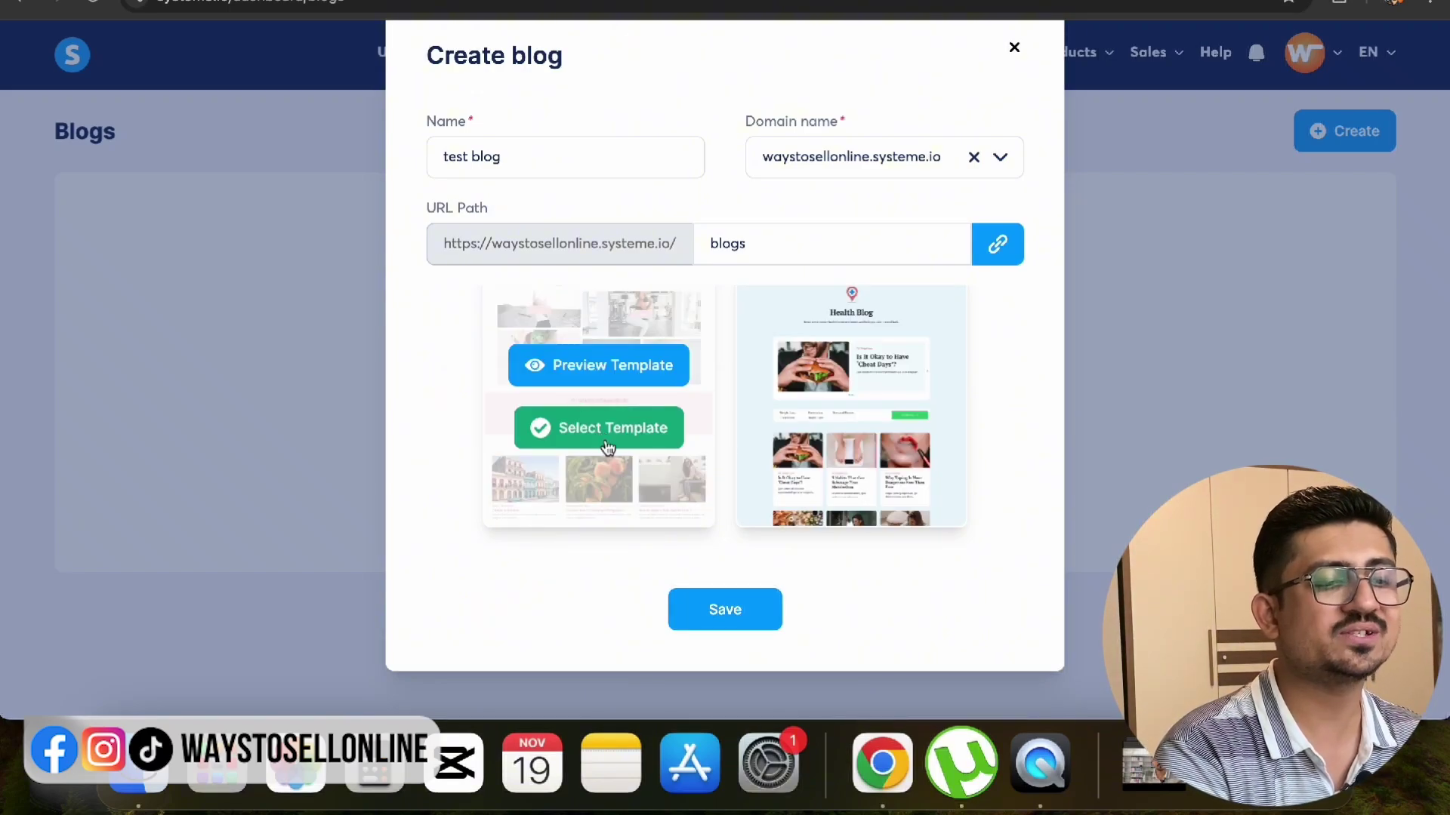
{"action": "left_click", "coordinate": [605, 433]}
{"action": "left_click", "coordinate": [744, 612]}
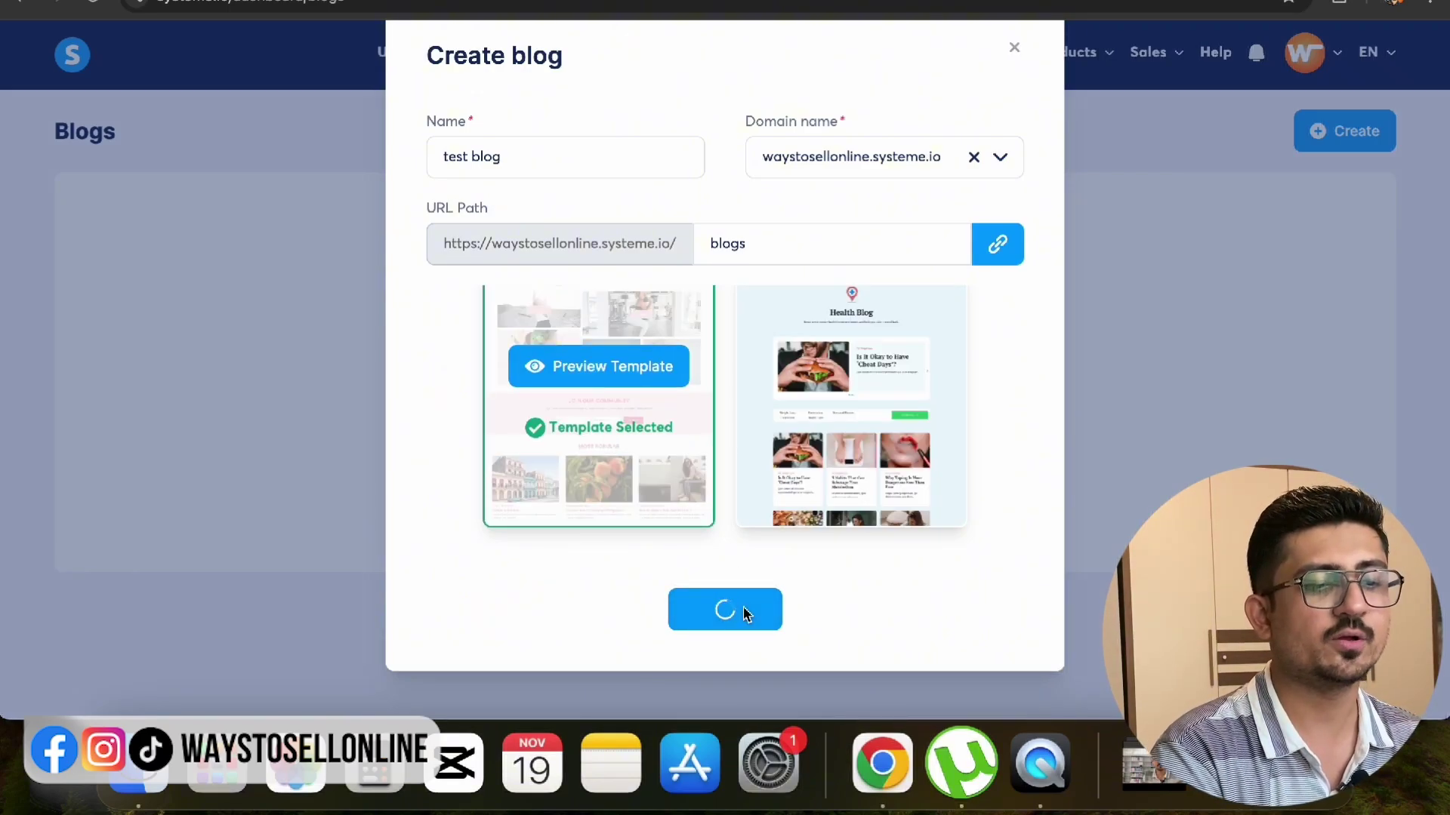
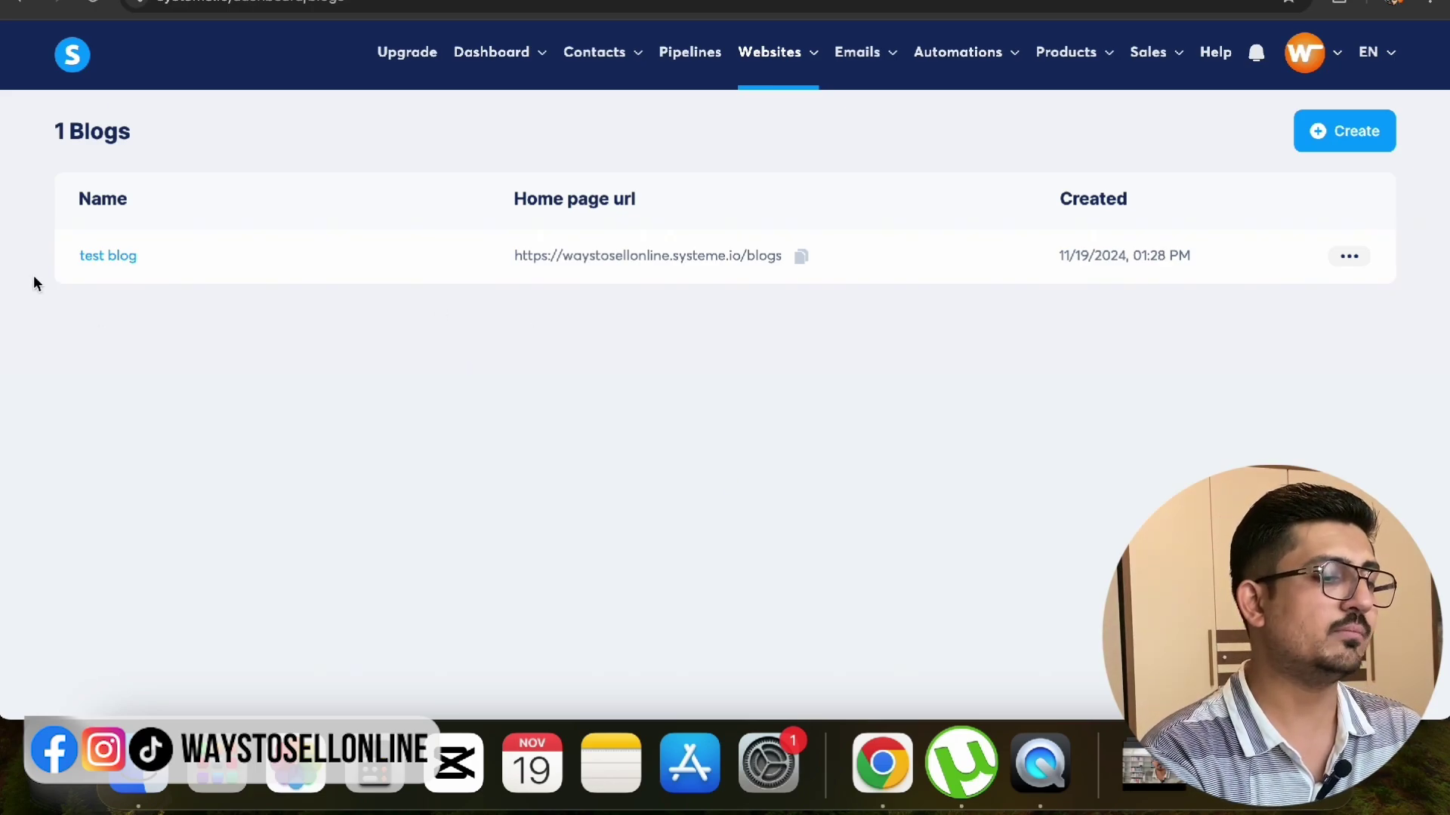
- Open the blog "test blog" and look through its list of sample posts and their categories
{"action": "left_click", "coordinate": [107, 256]}
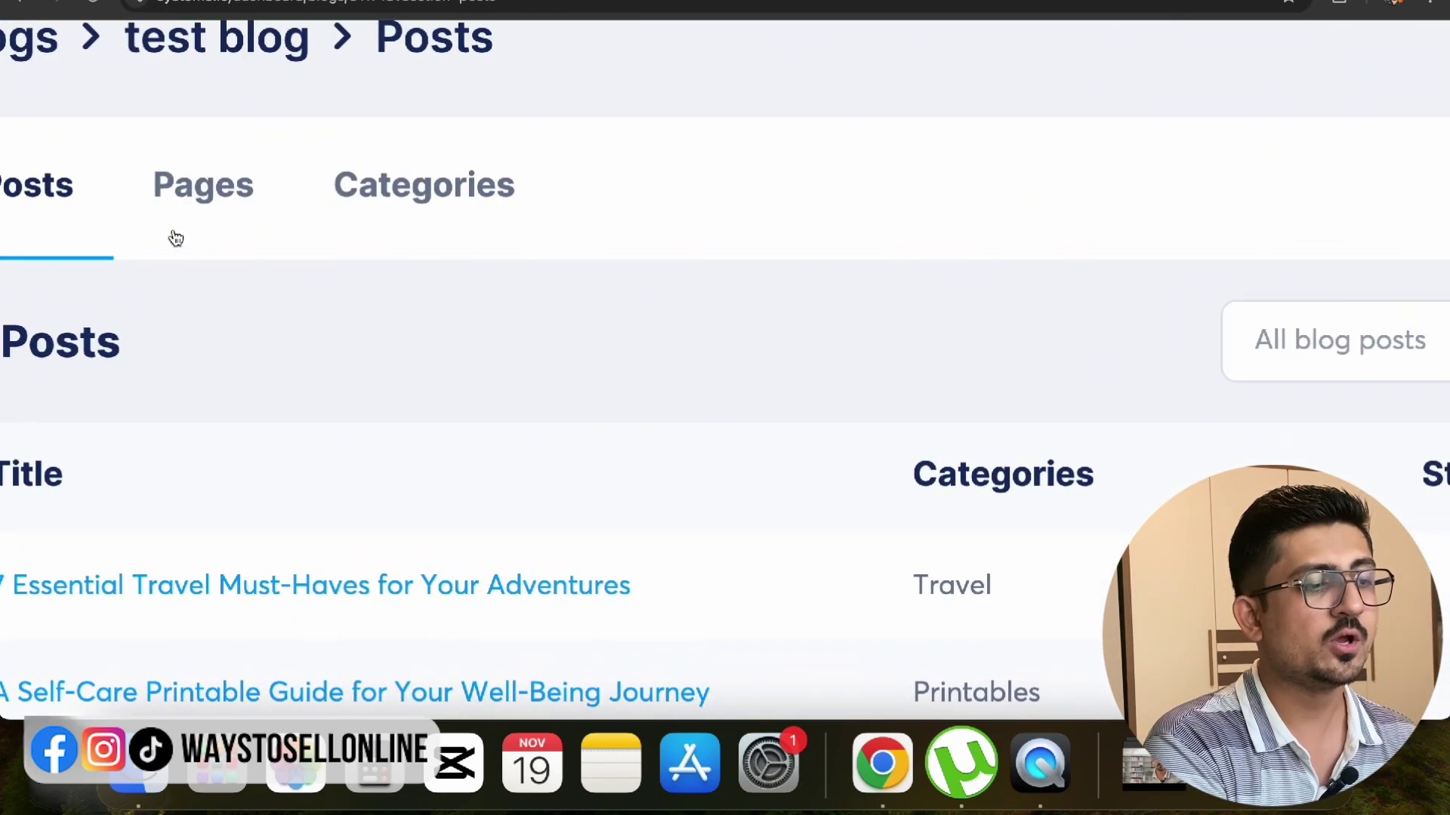
{"action": "scroll", "coordinate": [285, 370], "scroll_direction": "down", "scroll_amount": 7}
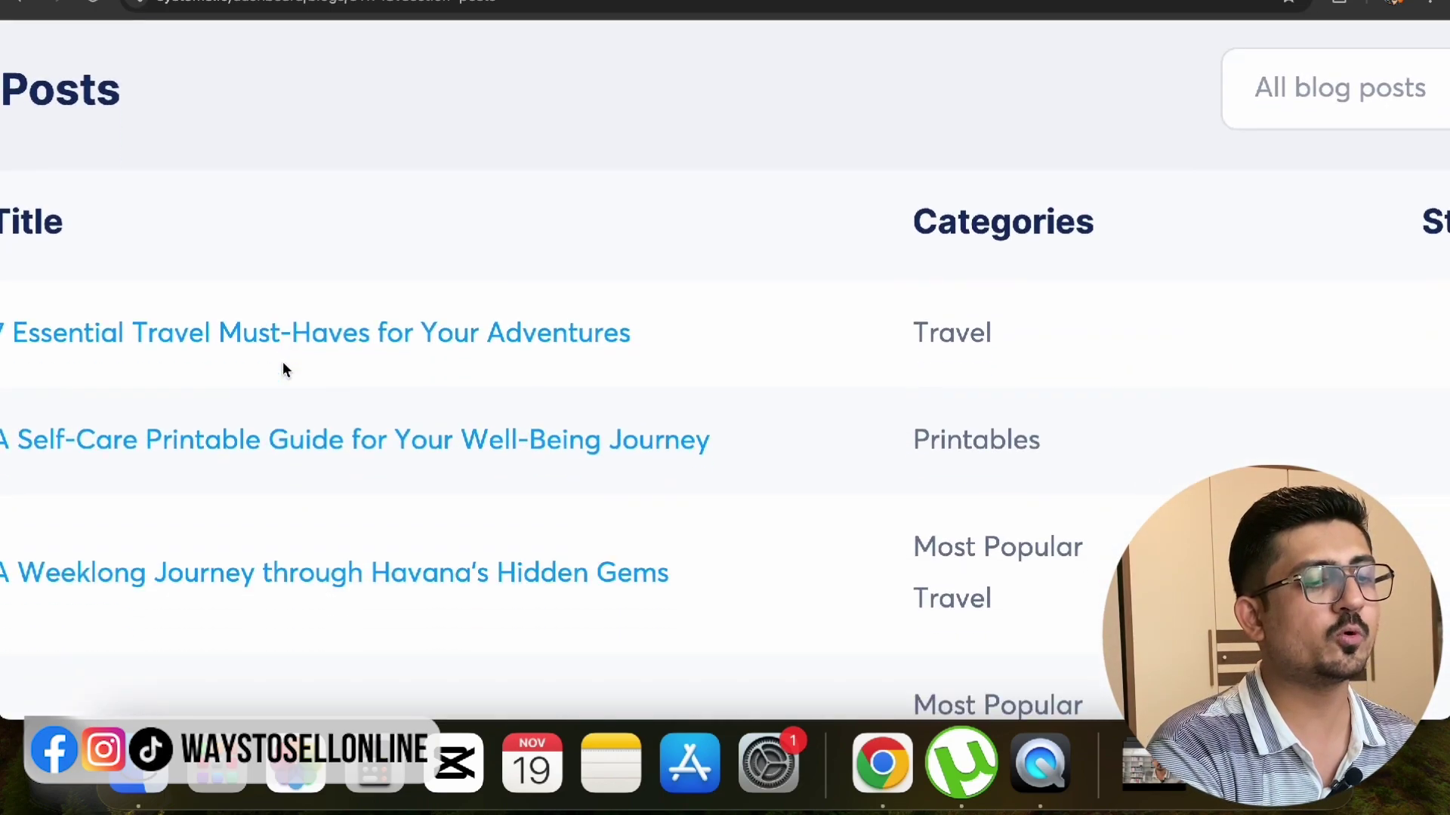
{"action": "scroll", "coordinate": [286, 370], "scroll_direction": "left", "scroll_amount": 2}
{"action": "scroll", "coordinate": [284, 374], "scroll_direction": "up", "scroll_amount": 2}
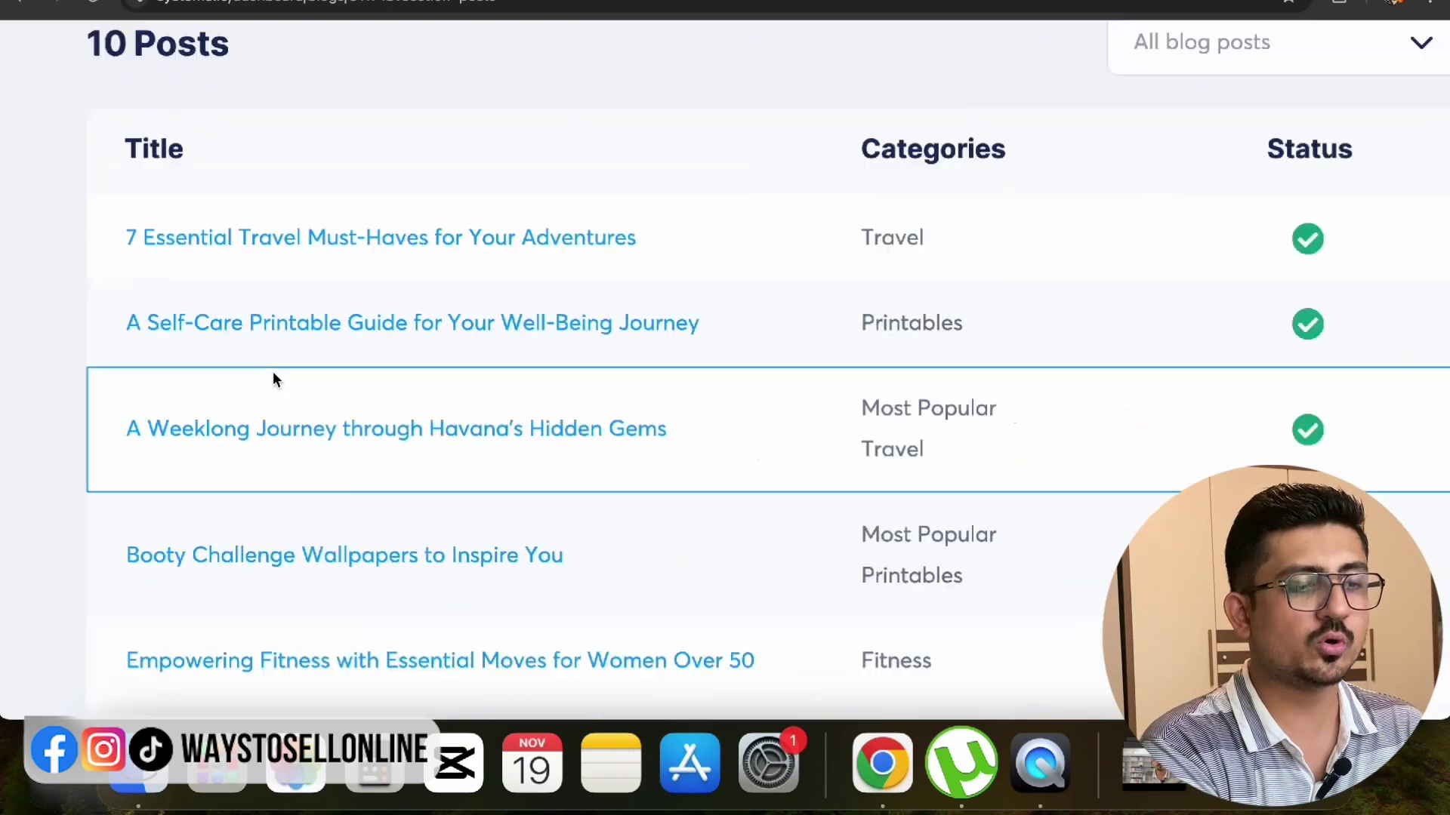
- Check the actions available for the post "7 Essential Travel Must-Haves for Your Adventures" and review the remaining posts
{"action": "left_click", "coordinate": [1349, 388]}
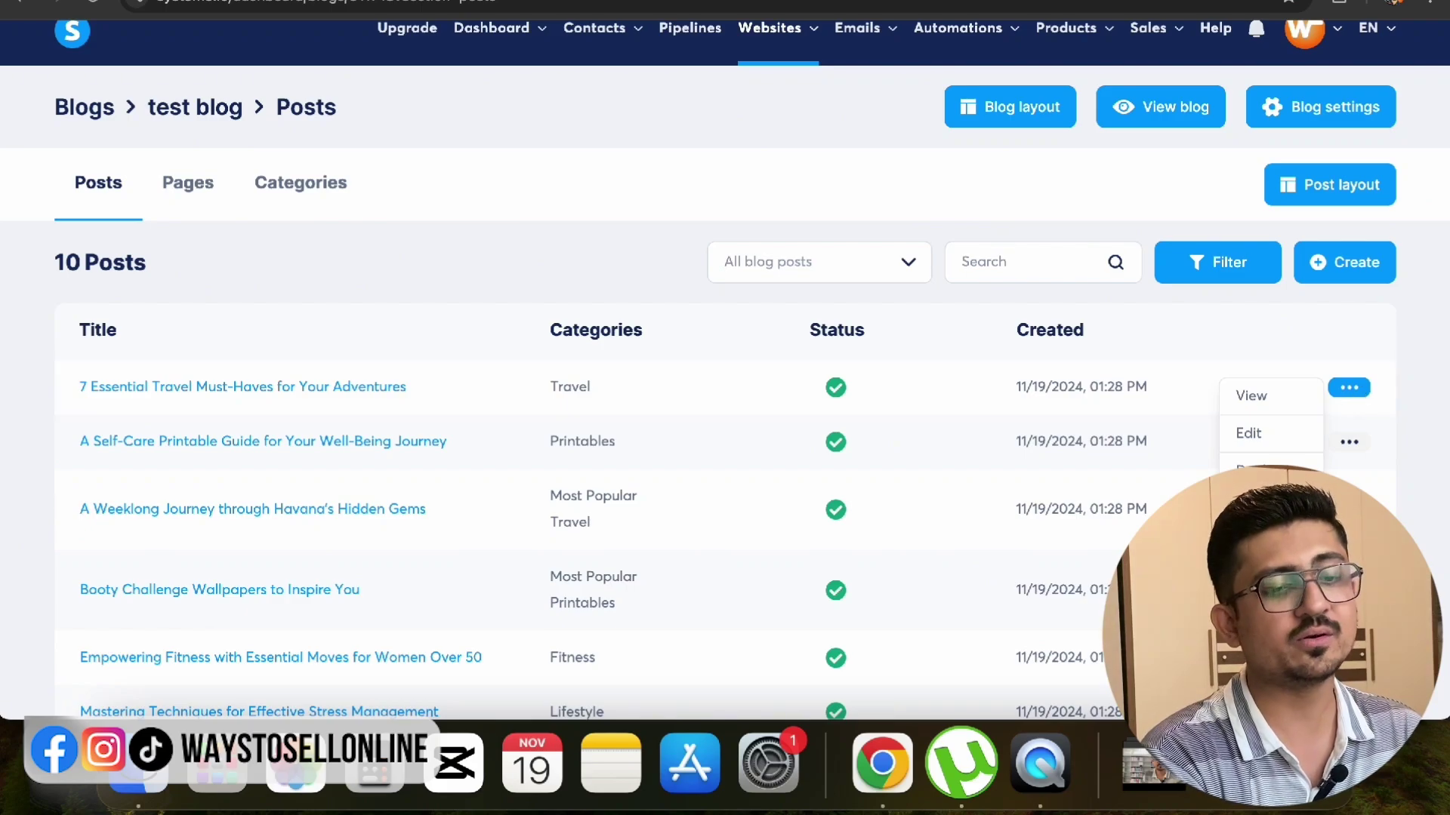
{"action": "left_click", "coordinate": [1417, 355]}
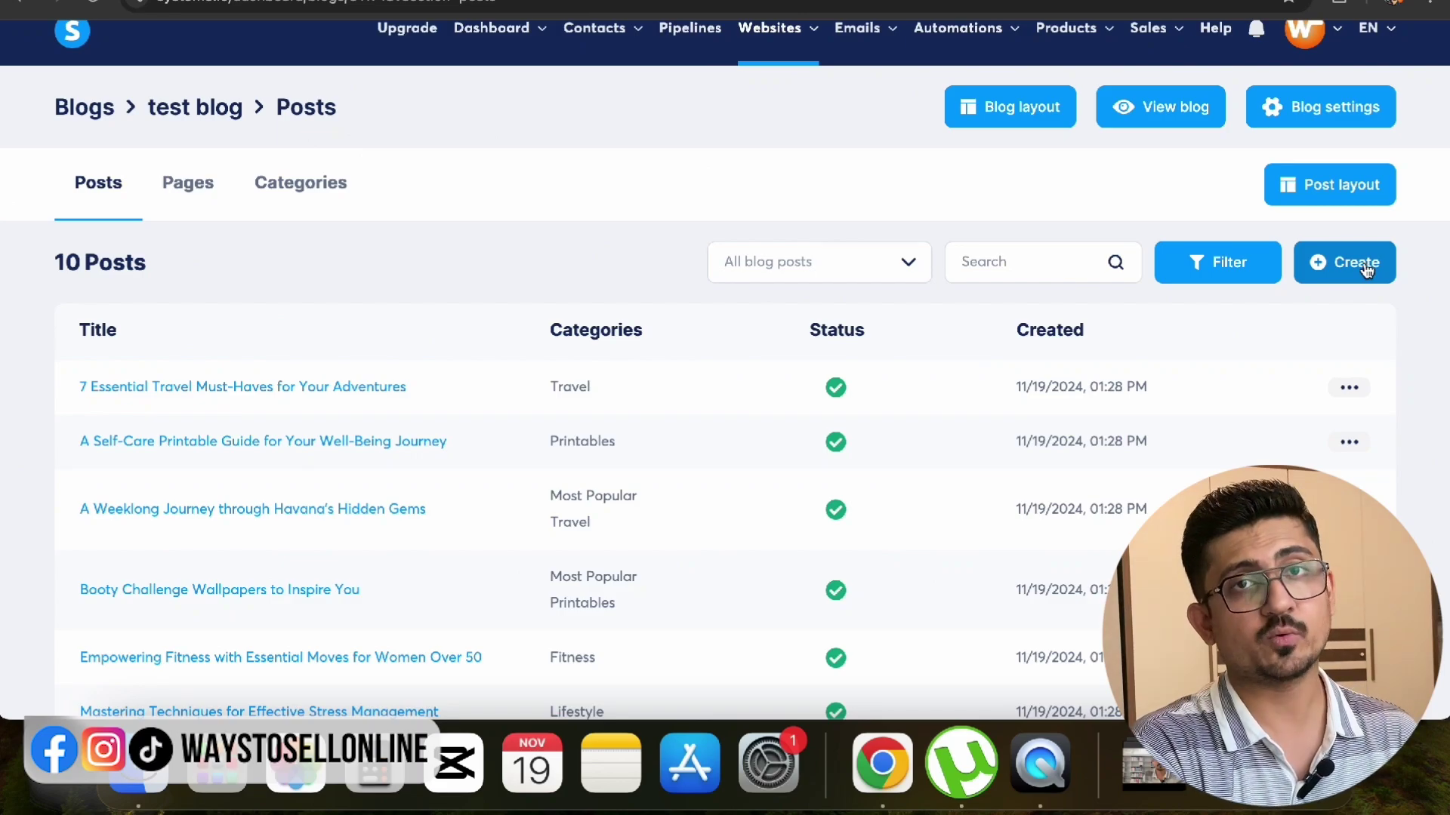
{"action": "scroll", "coordinate": [464, 533], "scroll_direction": "down", "scroll_amount": 3}
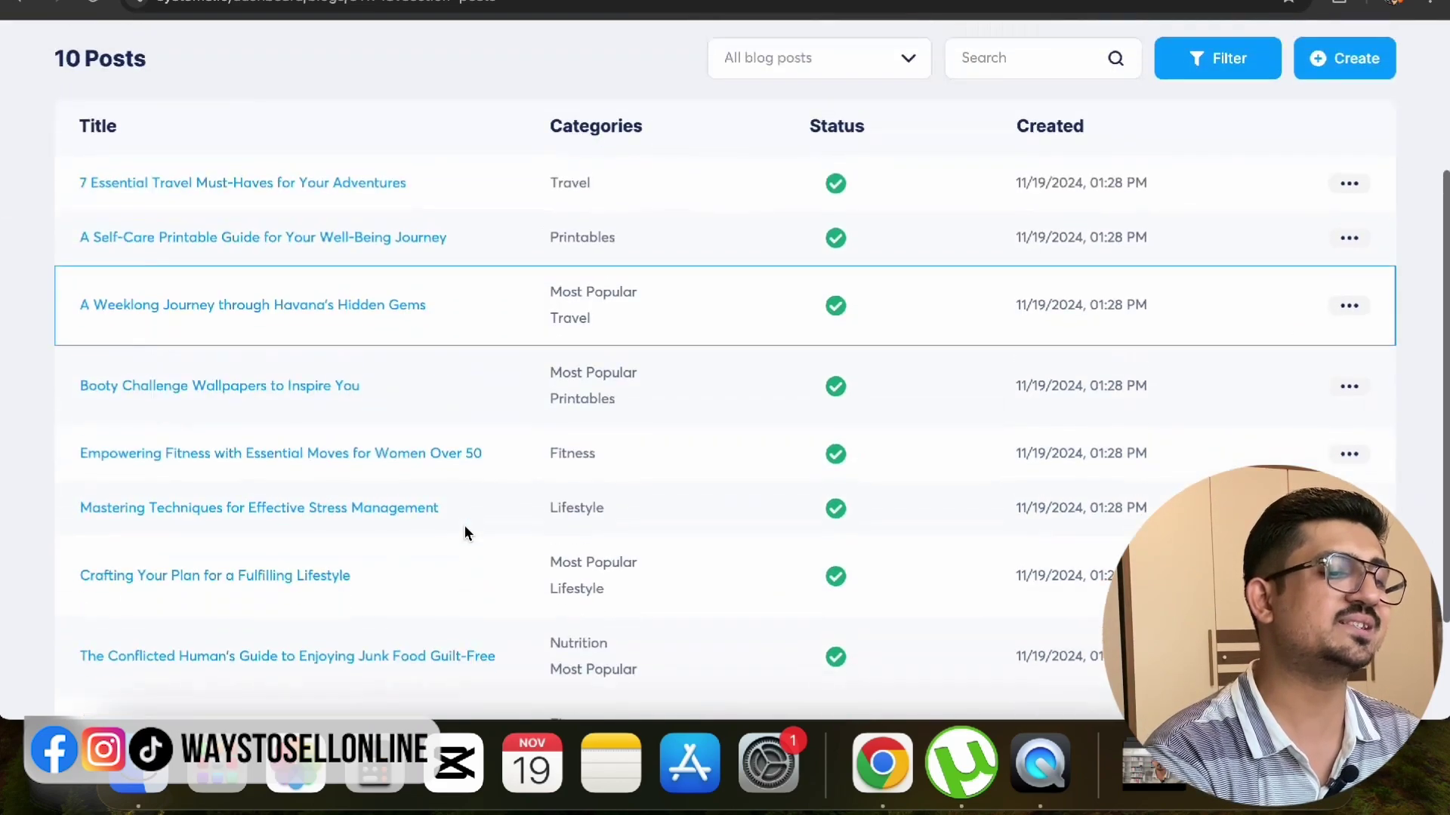
{"action": "scroll", "coordinate": [464, 525], "scroll_direction": "up", "scroll_amount": 2}
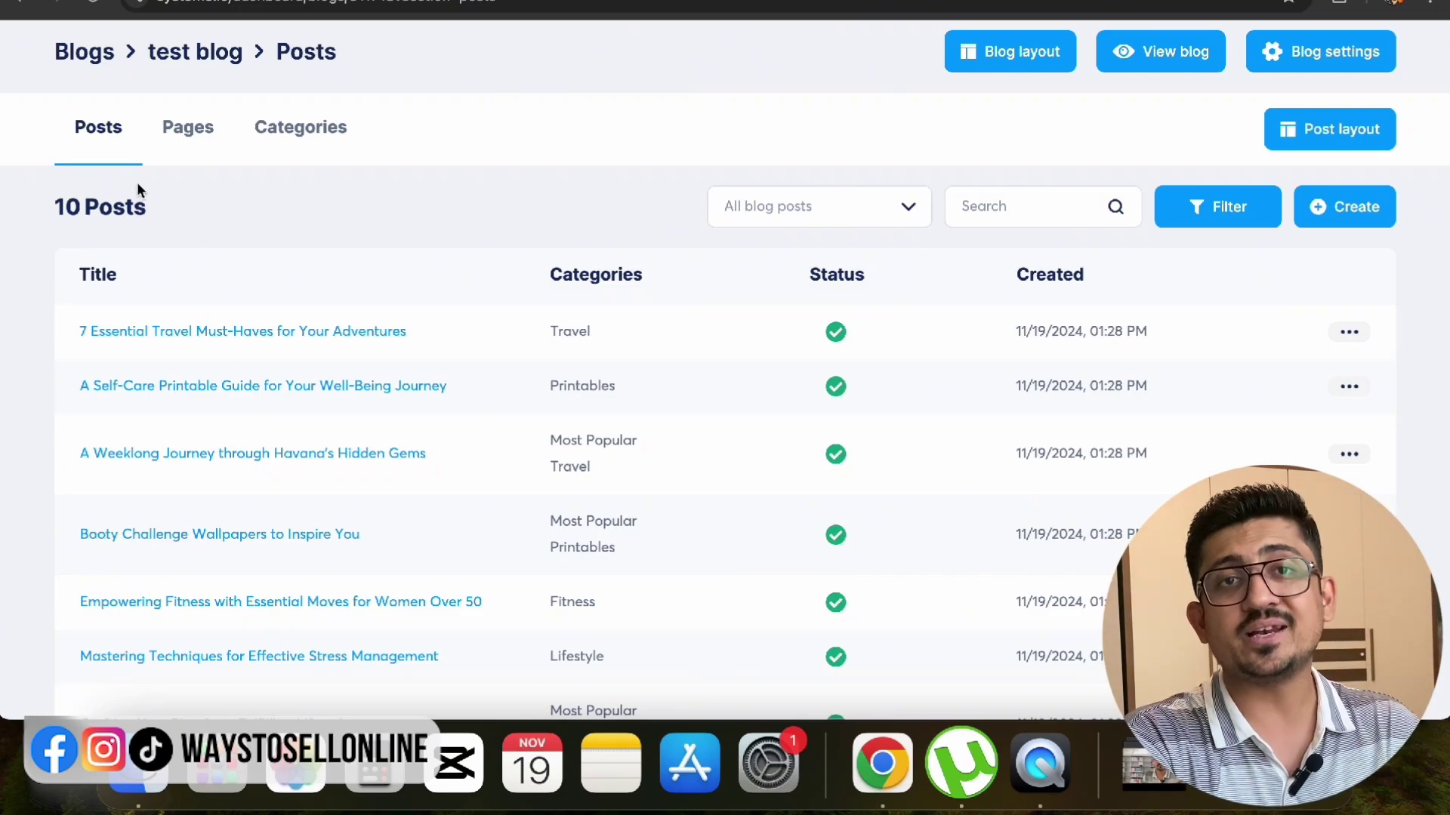
- Show the blog's pages and examine the page titles and their URLs
{"action": "scroll", "coordinate": [169, 165], "scroll_direction": "up", "scroll_amount": 5}
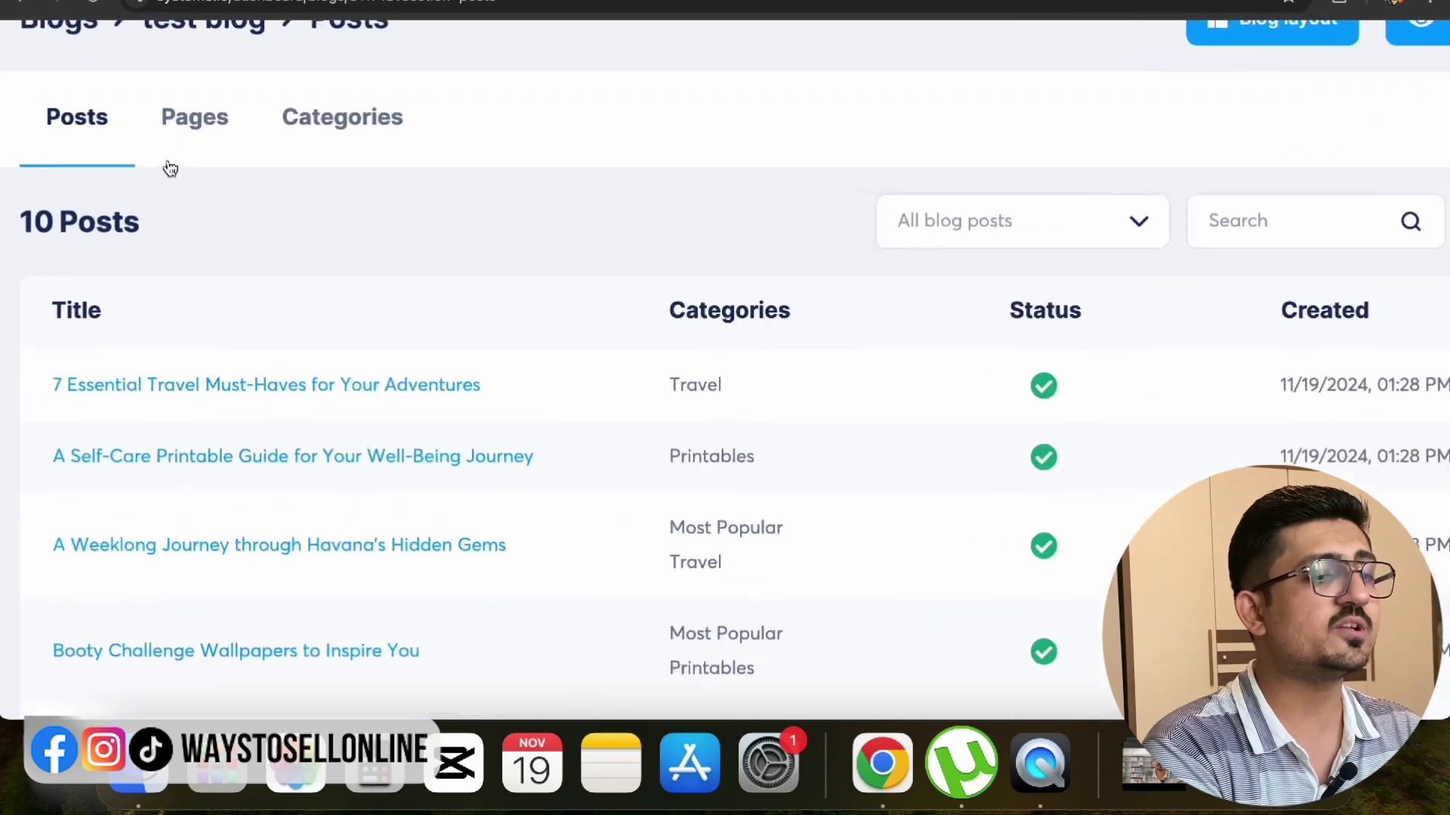
{"action": "scroll", "coordinate": [170, 167], "scroll_direction": "down", "scroll_amount": 5}
{"action": "left_click", "coordinate": [220, 236]}
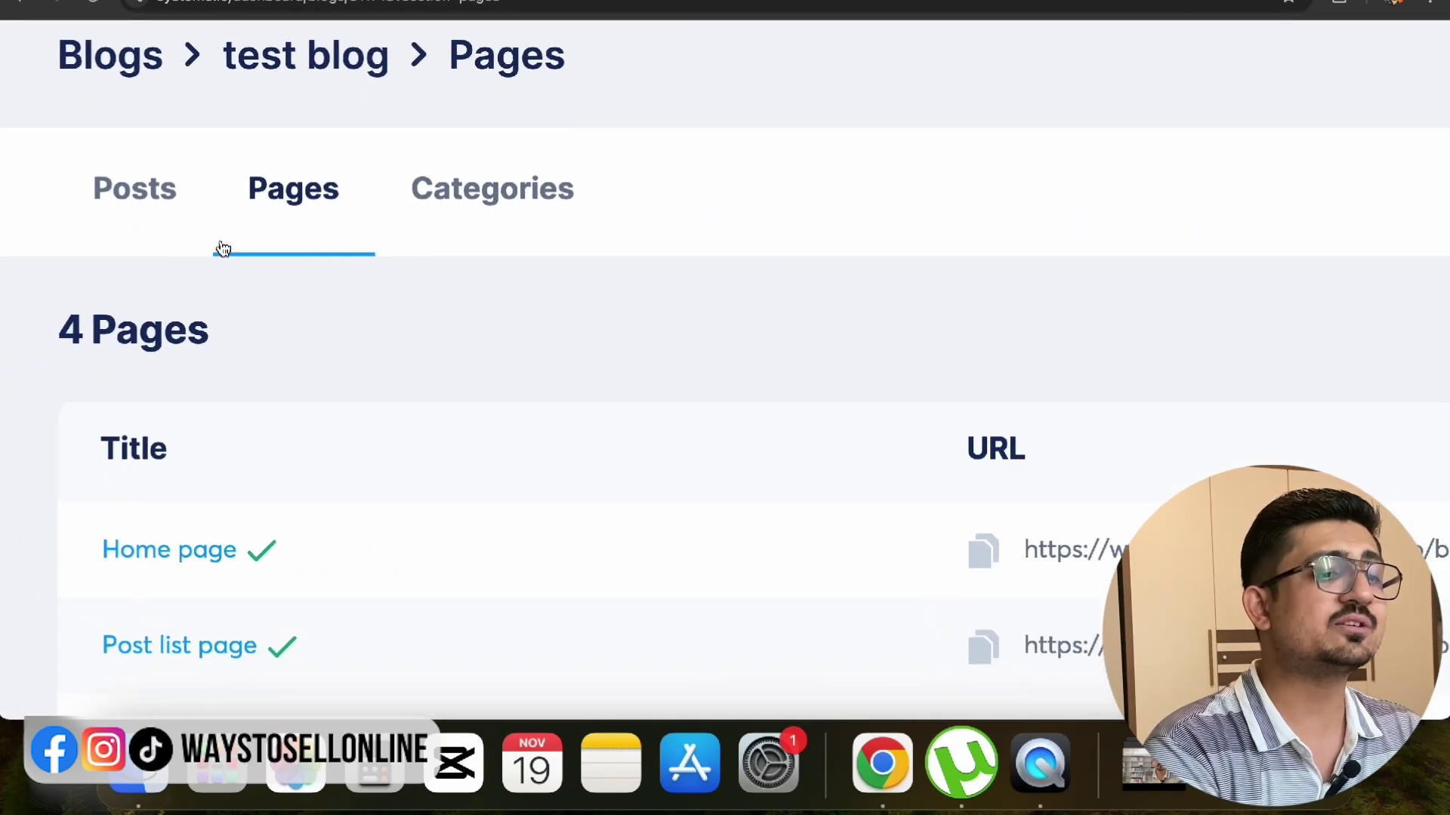
{"action": "scroll", "coordinate": [220, 246], "scroll_direction": "up", "scroll_amount": 5}
{"action": "scroll", "coordinate": [223, 250], "scroll_direction": "down", "scroll_amount": 2}
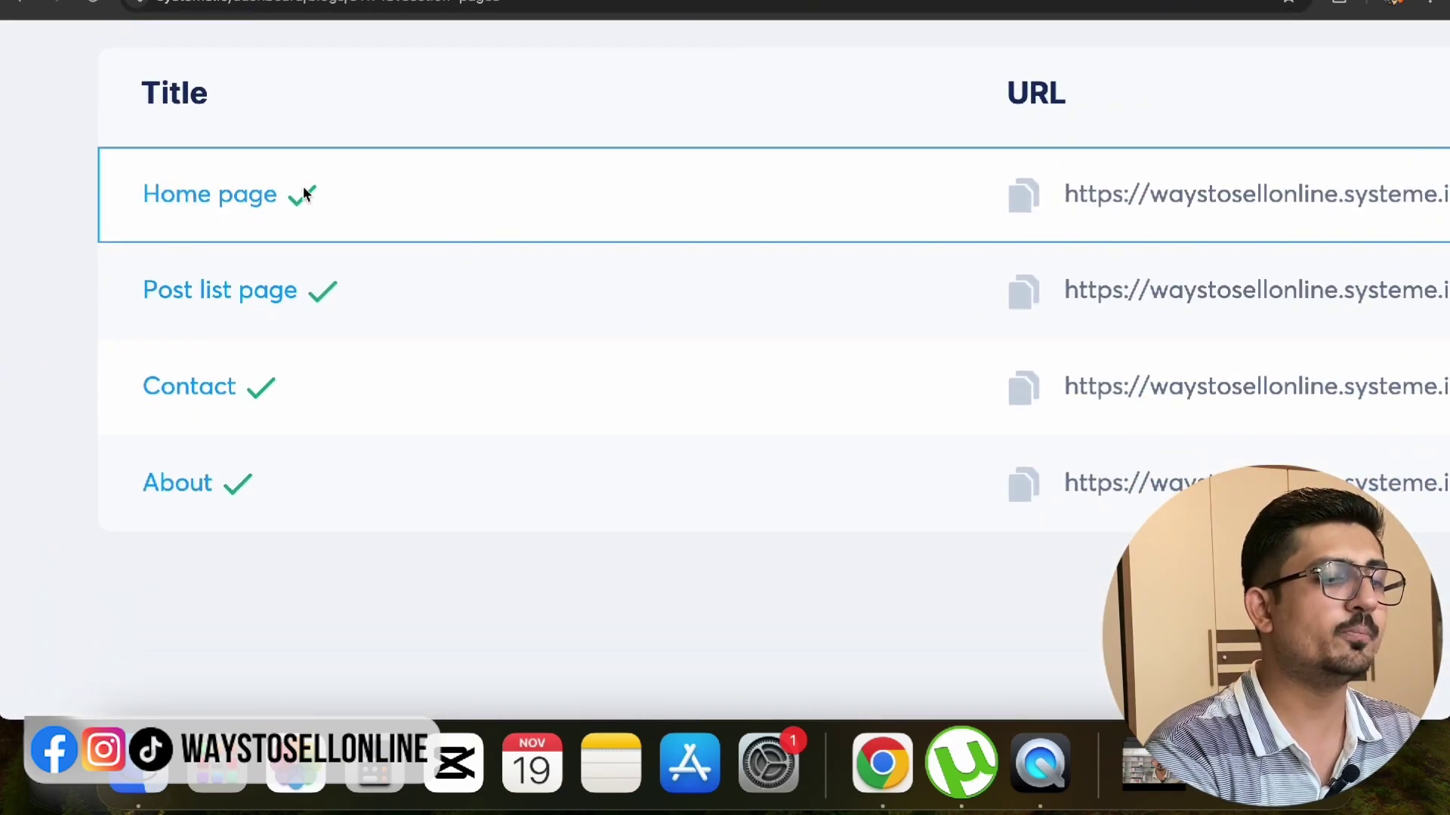
{"action": "scroll", "coordinate": [239, 415], "scroll_direction": "up", "scroll_amount": 6}
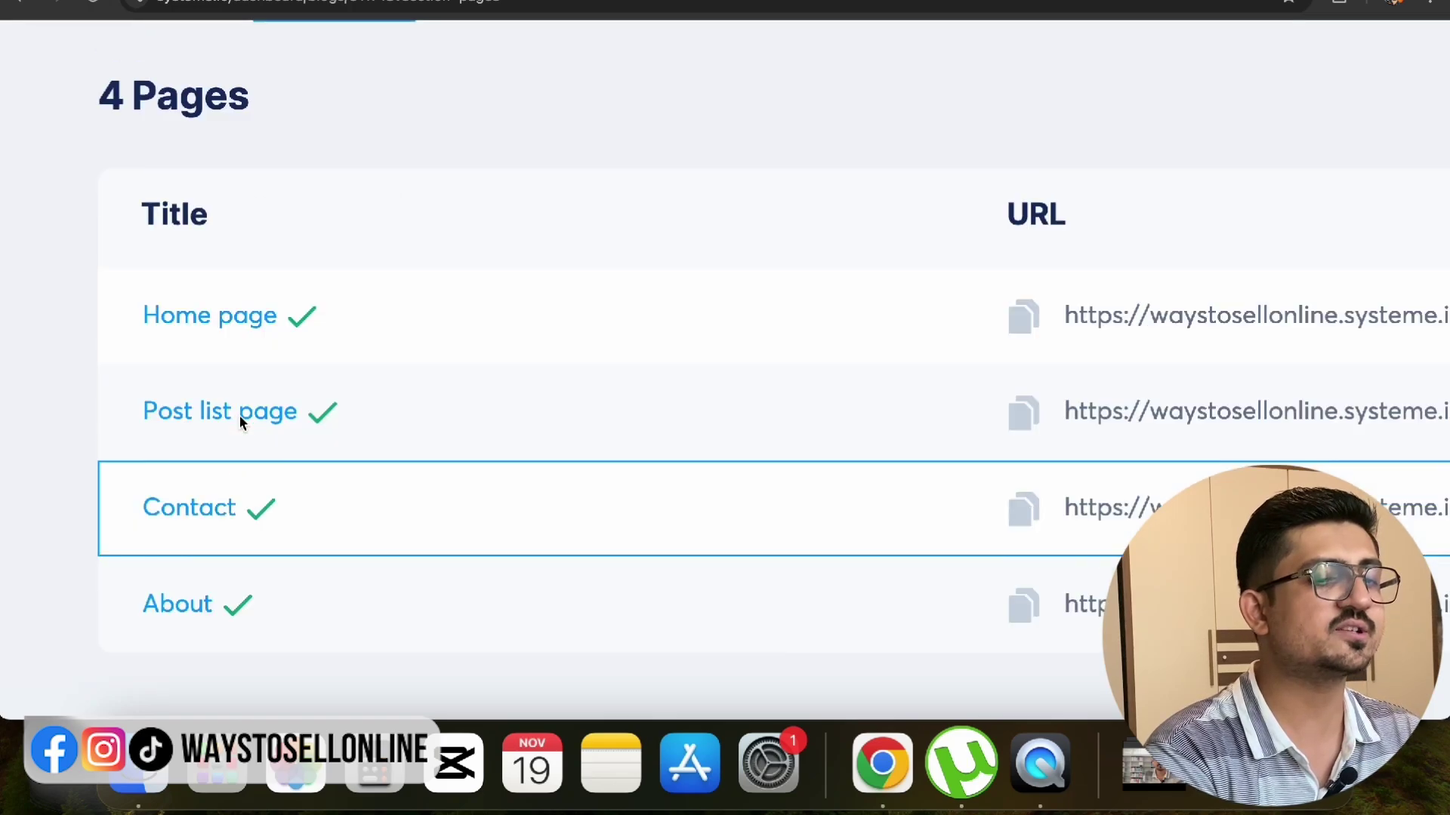
- Show the blog's categories and examine the category names and slugs
{"action": "left_click", "coordinate": [560, 348]}
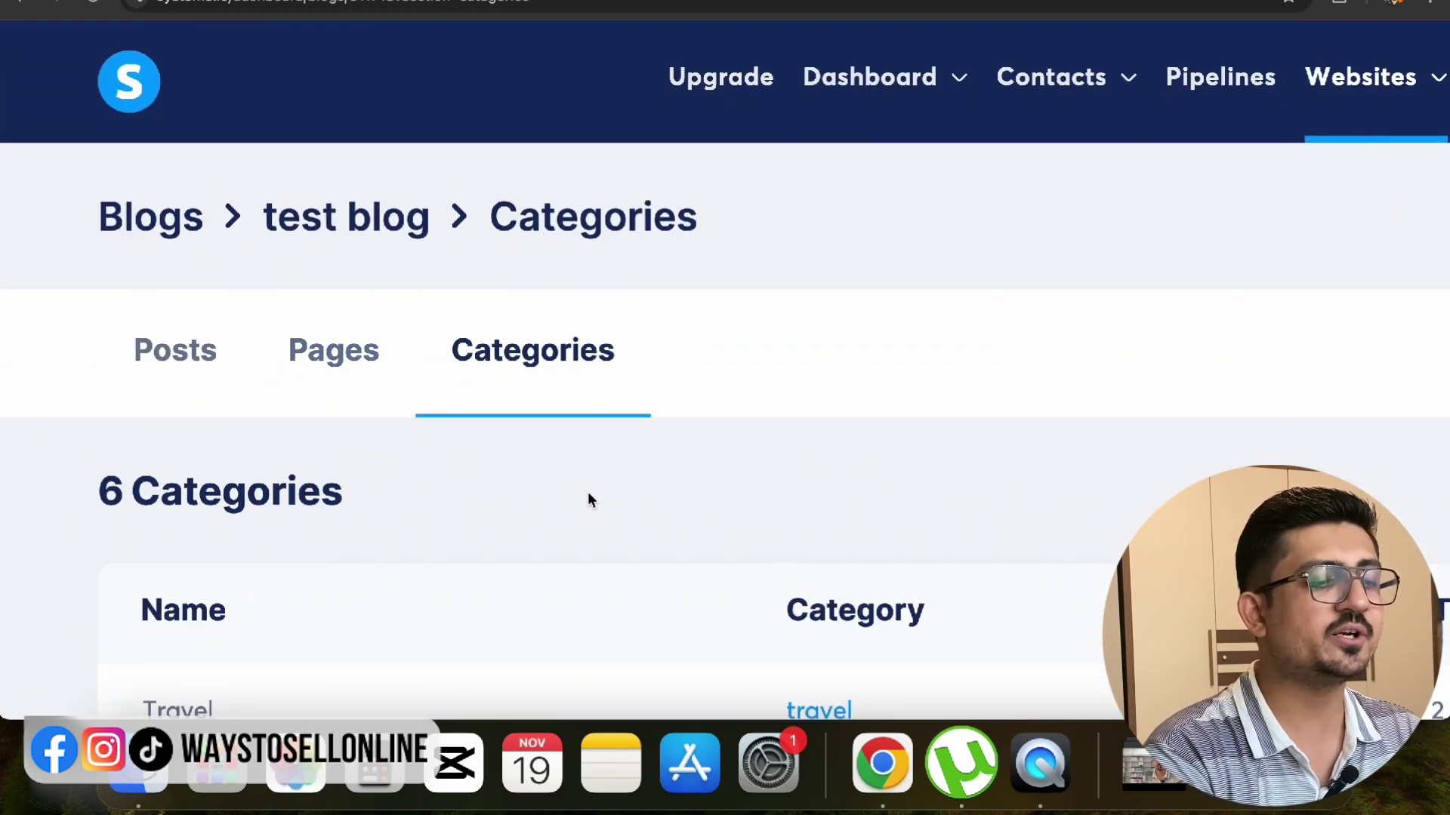
{"action": "scroll", "coordinate": [587, 494], "scroll_direction": "down", "scroll_amount": 4}
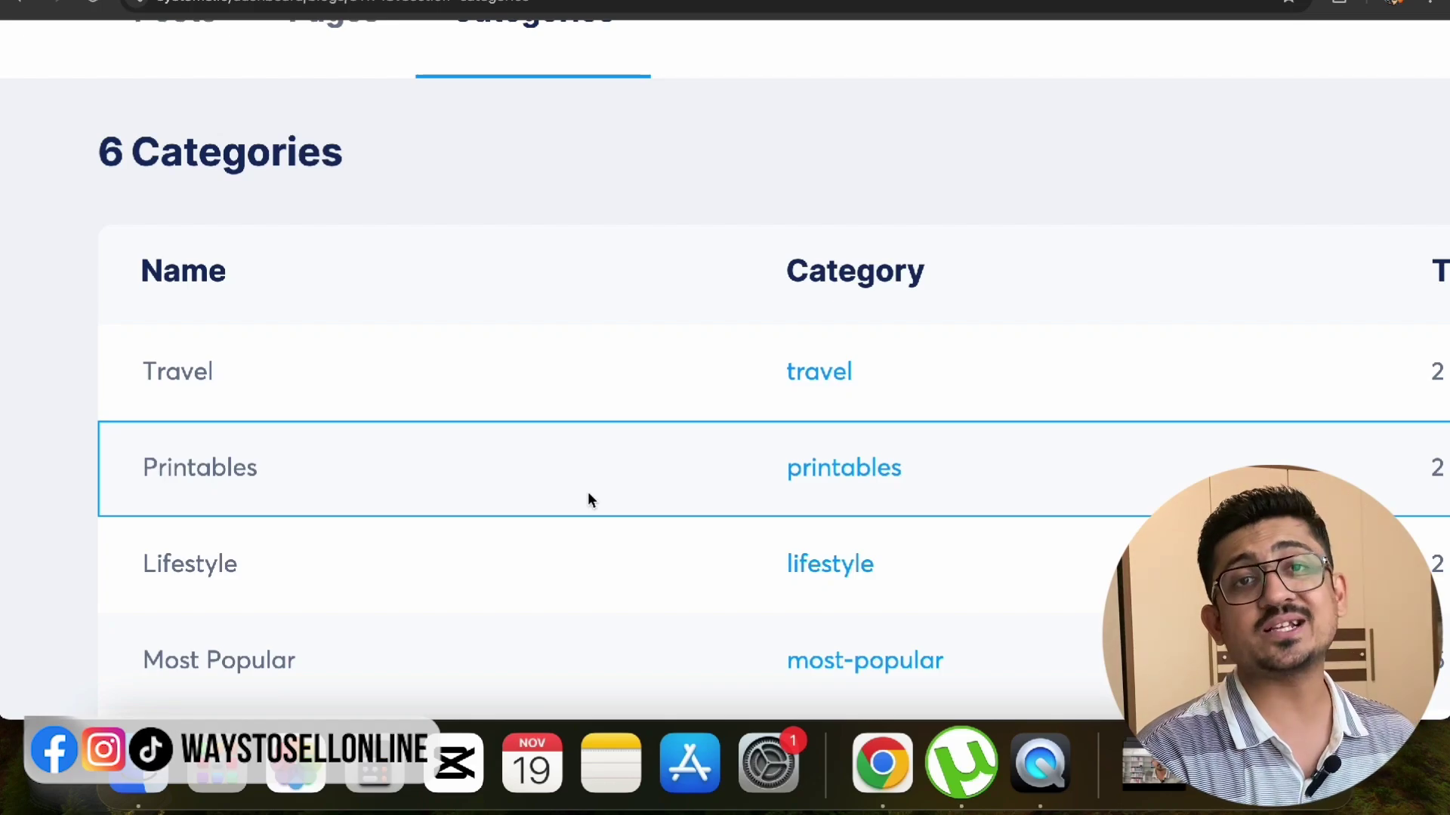
{"action": "scroll", "coordinate": [589, 495], "scroll_direction": "down", "scroll_amount": 1}
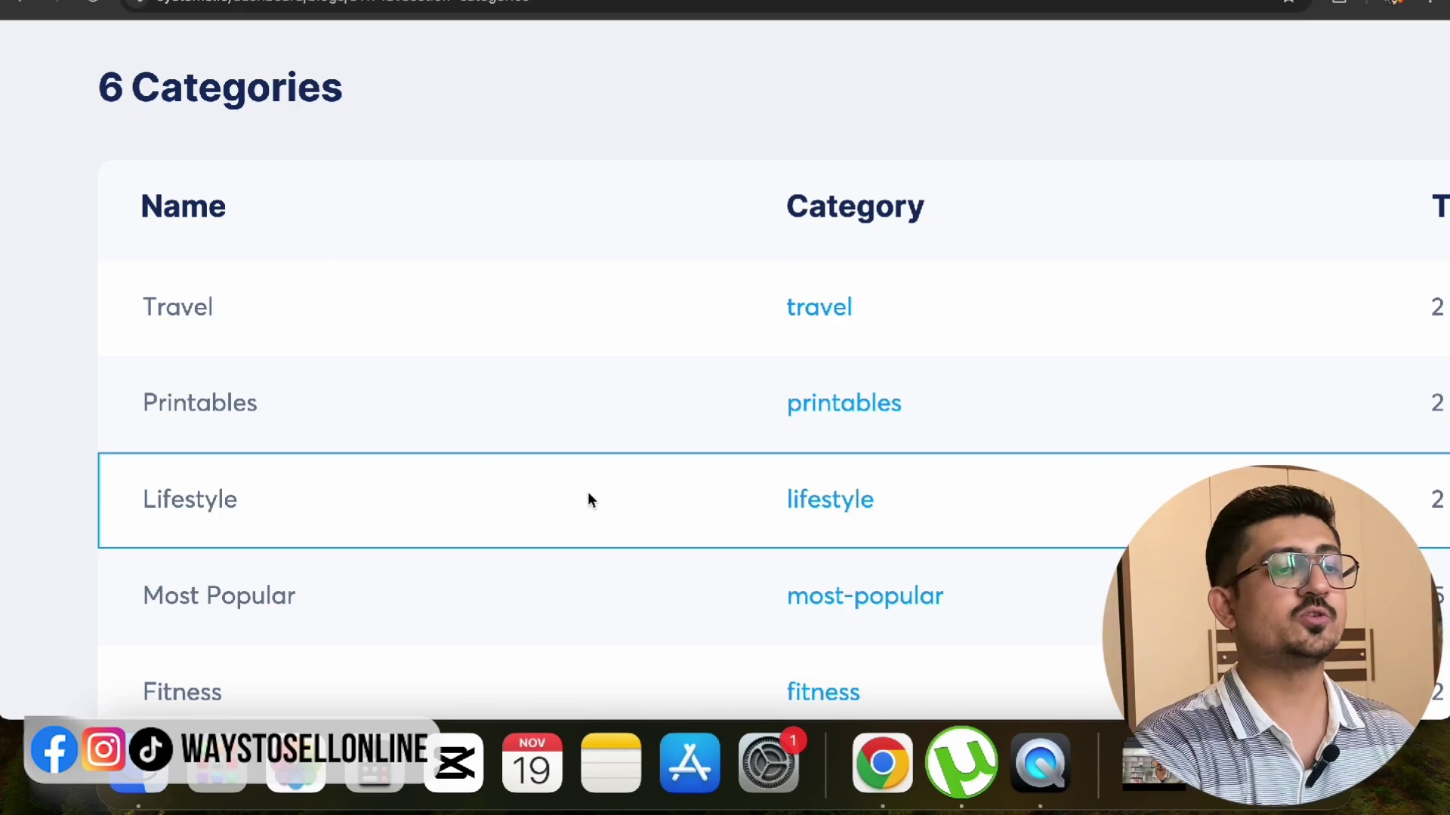
{"action": "scroll", "coordinate": [587, 499], "scroll_direction": "up", "scroll_amount": 6}
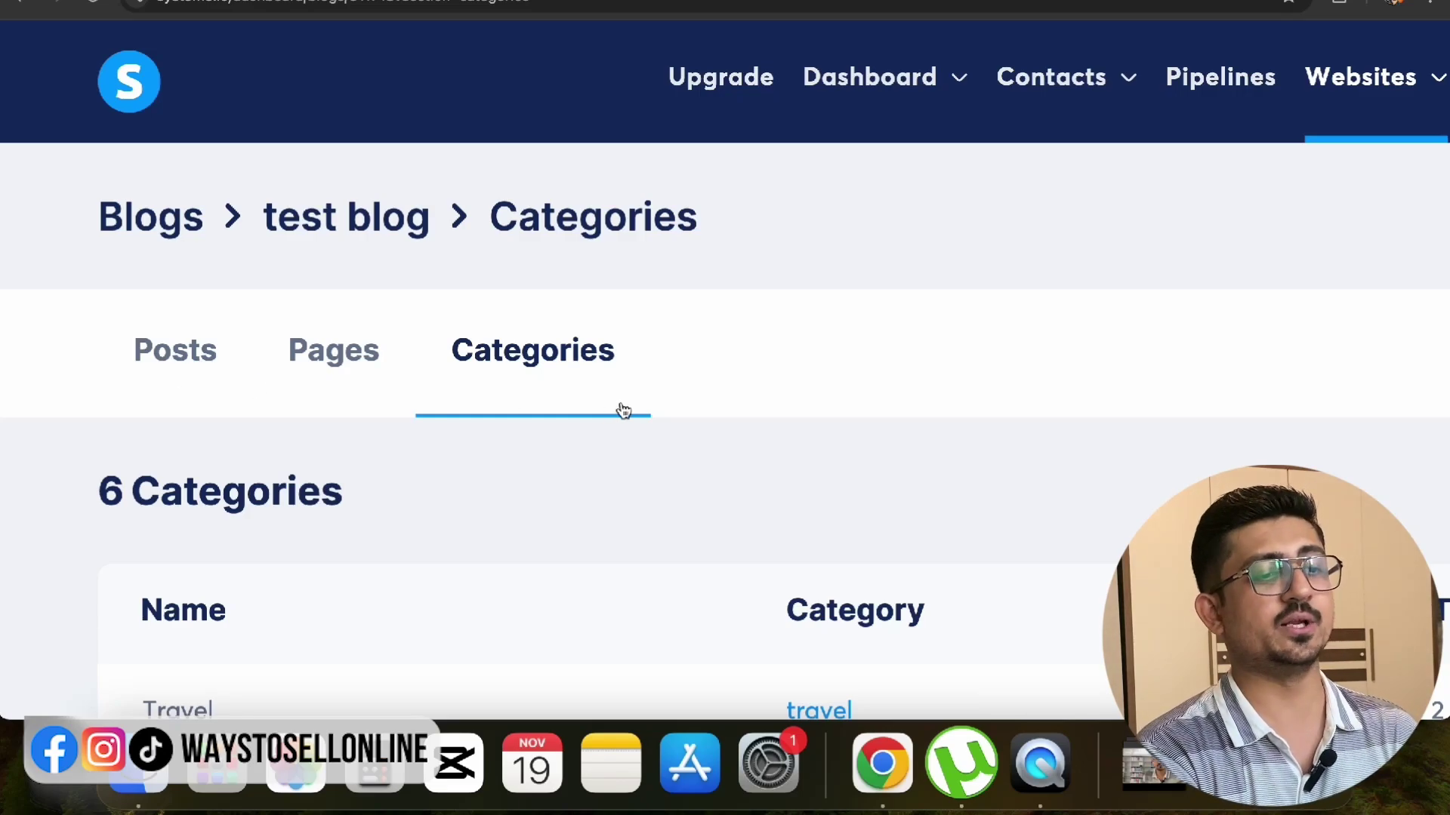
- Open the blog layout in the page editor and examine its header, navigation menu, blog content area and footer
{"action": "scroll", "coordinate": [623, 410], "scroll_direction": "right", "scroll_amount": 10}
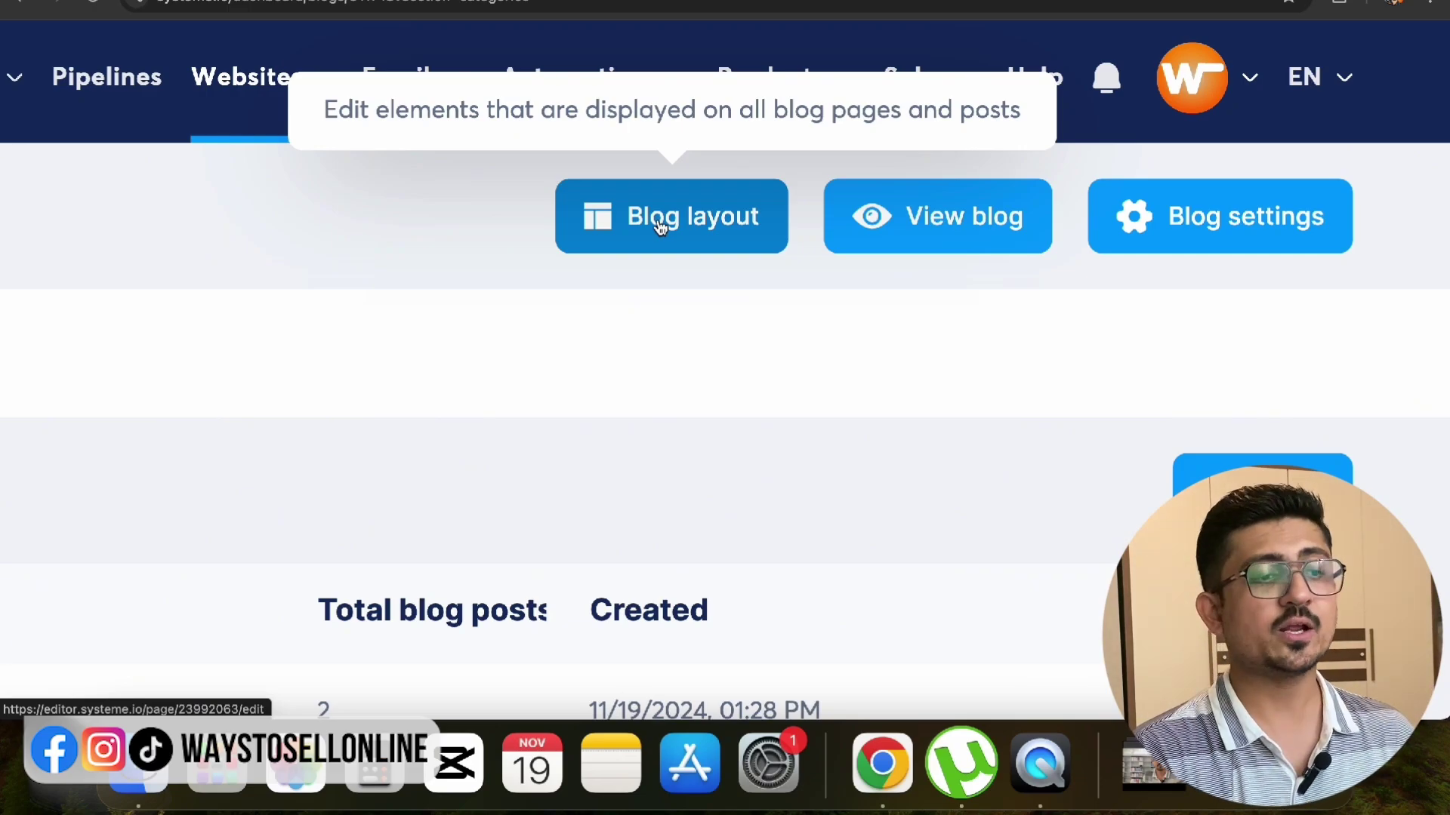
{"action": "left_click", "coordinate": [660, 225]}
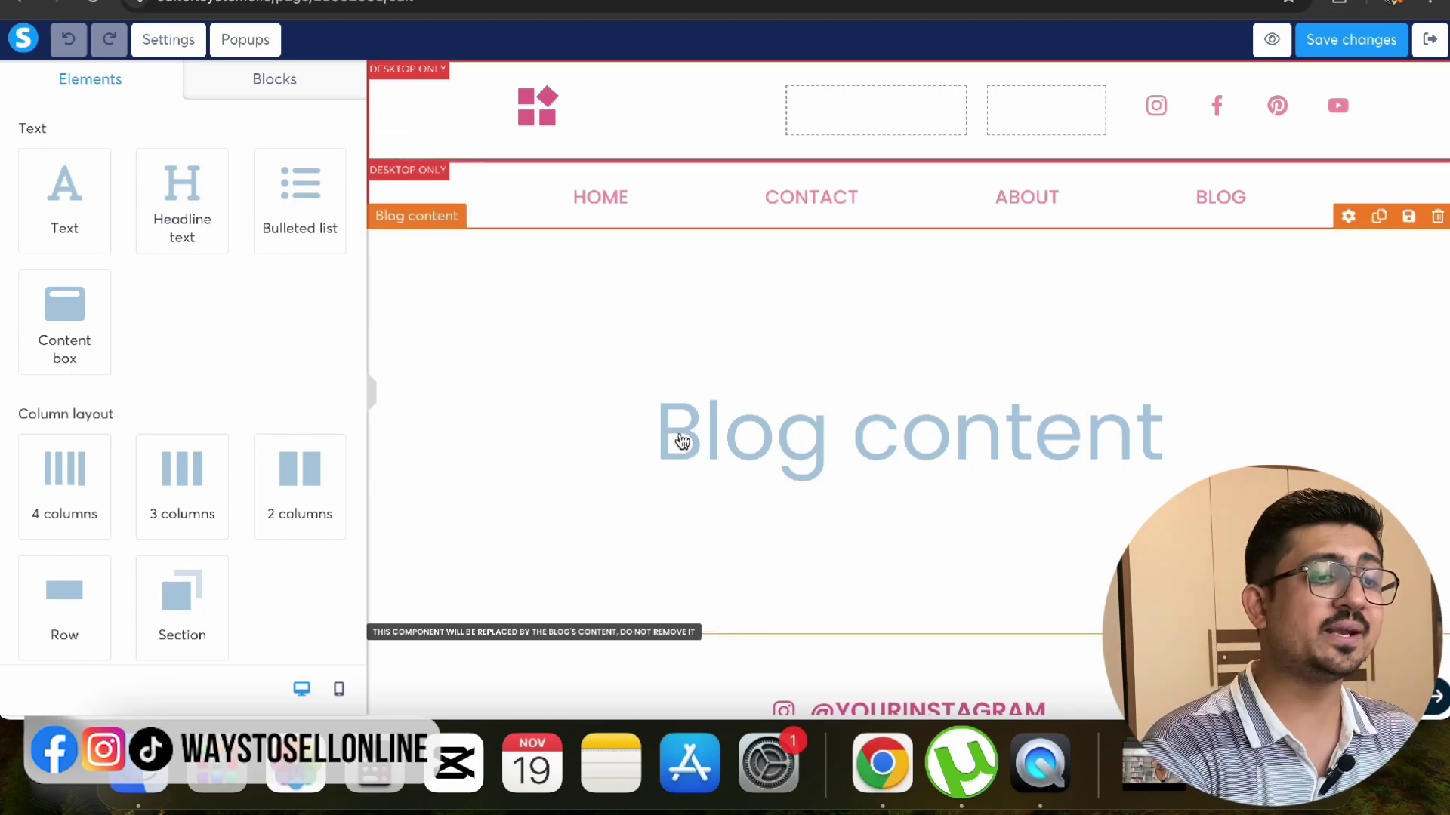
{"action": "scroll", "coordinate": [681, 441], "scroll_direction": "down", "scroll_amount": 8}
{"action": "scroll", "coordinate": [682, 442], "scroll_direction": "up", "scroll_amount": 8}
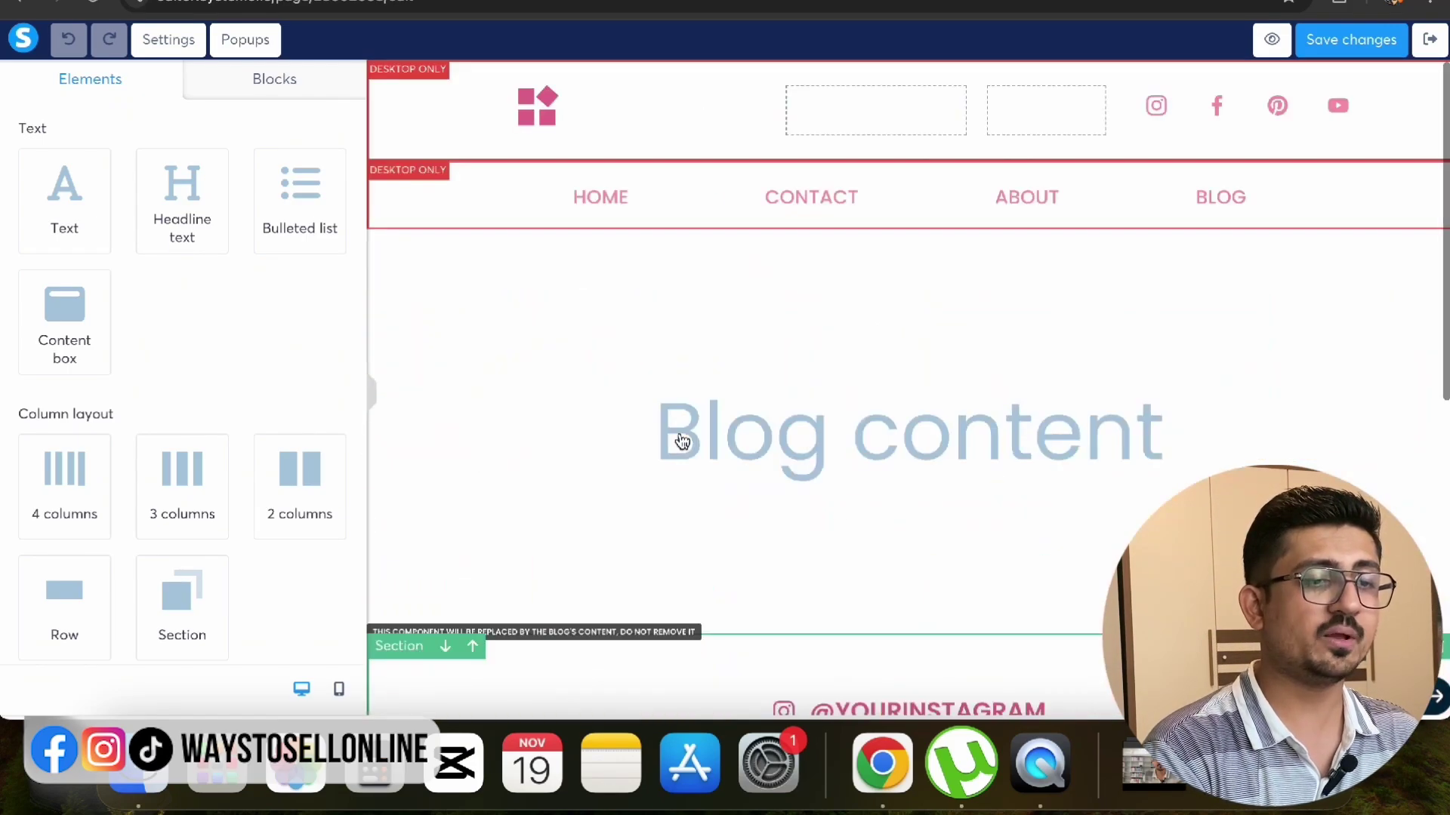
{"action": "scroll", "coordinate": [682, 442], "scroll_direction": "down", "scroll_amount": 8}
{"action": "scroll", "coordinate": [681, 442], "scroll_direction": "up", "scroll_amount": 8}
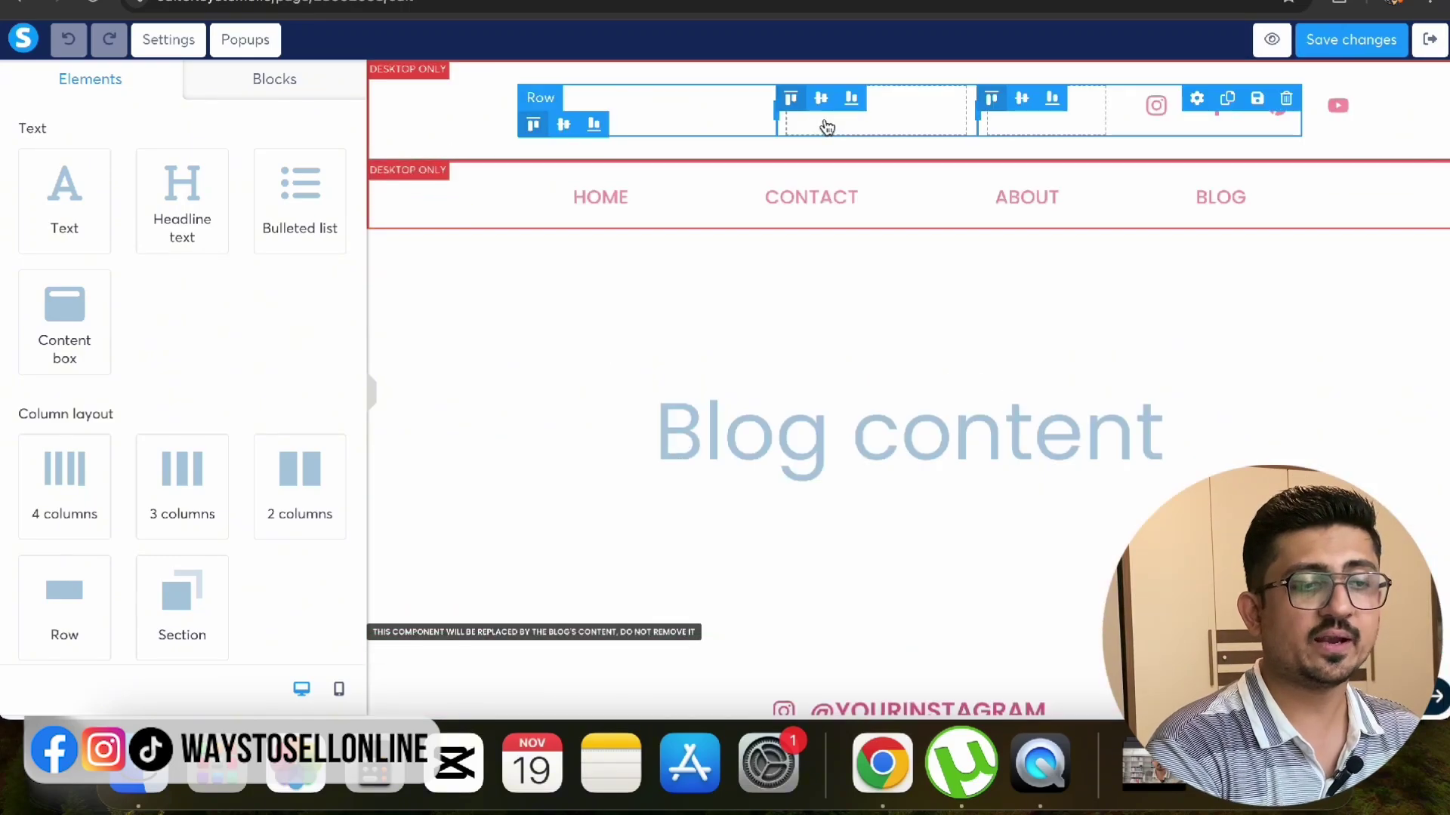
{"action": "scroll", "coordinate": [902, 570], "scroll_direction": "down", "scroll_amount": 8}
{"action": "scroll", "coordinate": [902, 570], "scroll_direction": "up", "scroll_amount": 8}
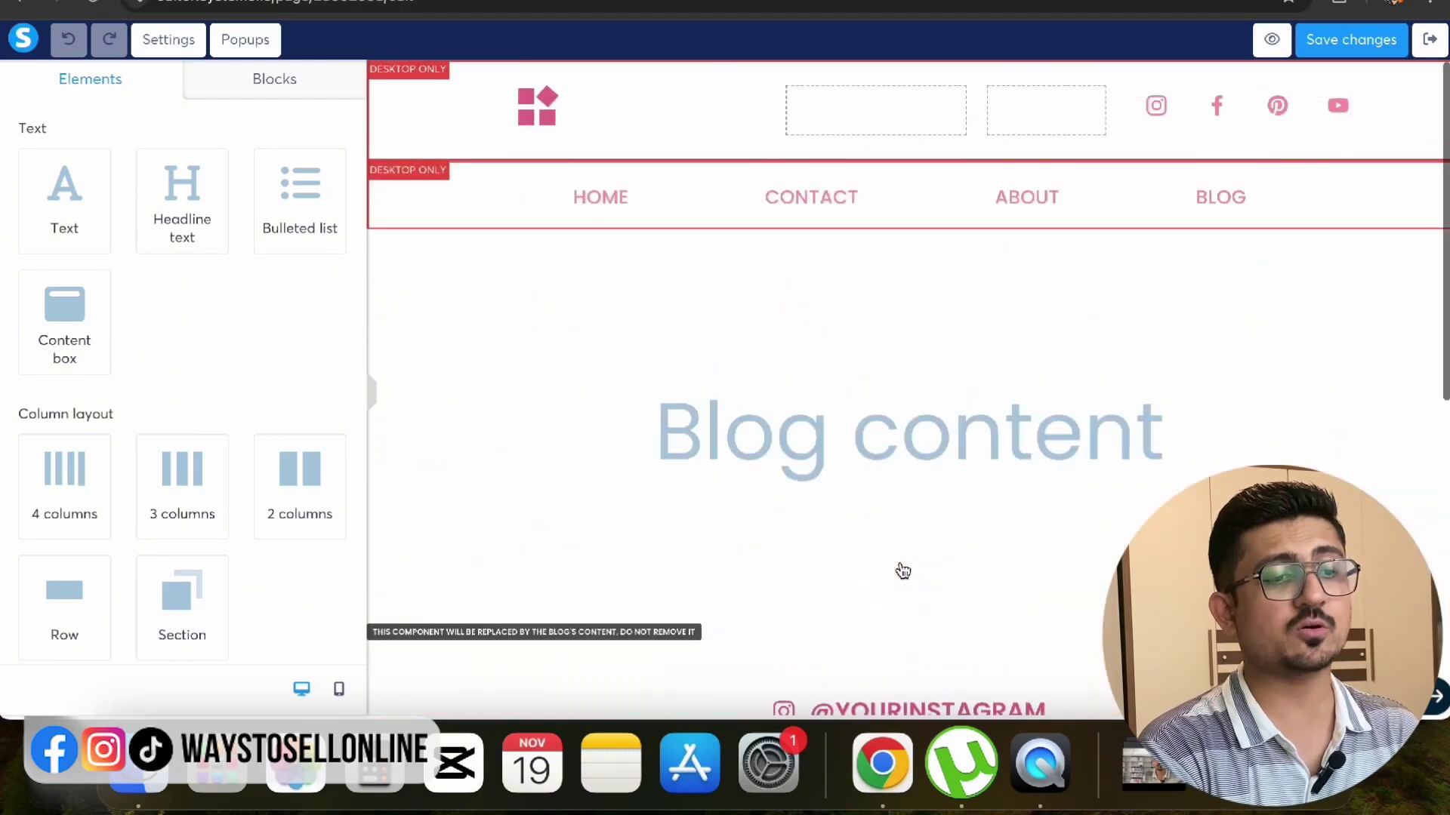